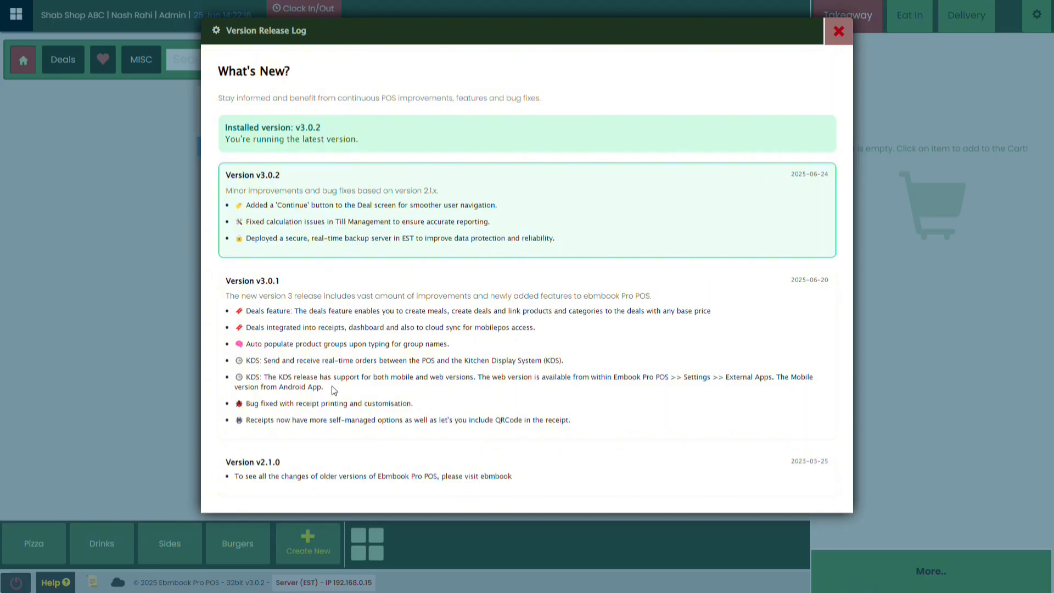
Close the release log and open the KDS - Kitchen Display System access details among the installable apps in the settings.
{"action": "left_click", "coordinate": [838, 34]}
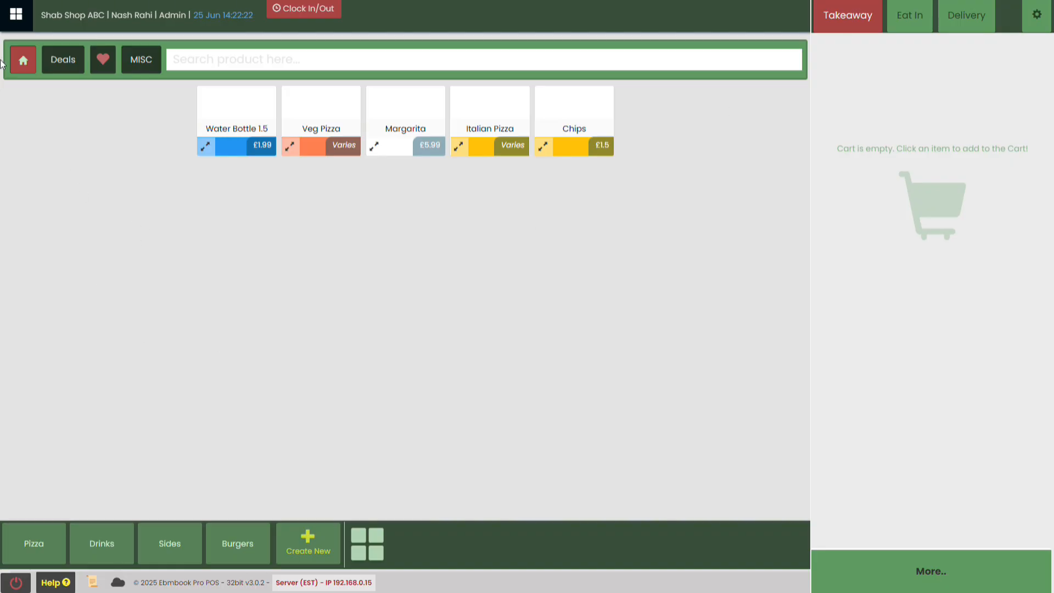
{"action": "left_click", "coordinate": [15, 15]}
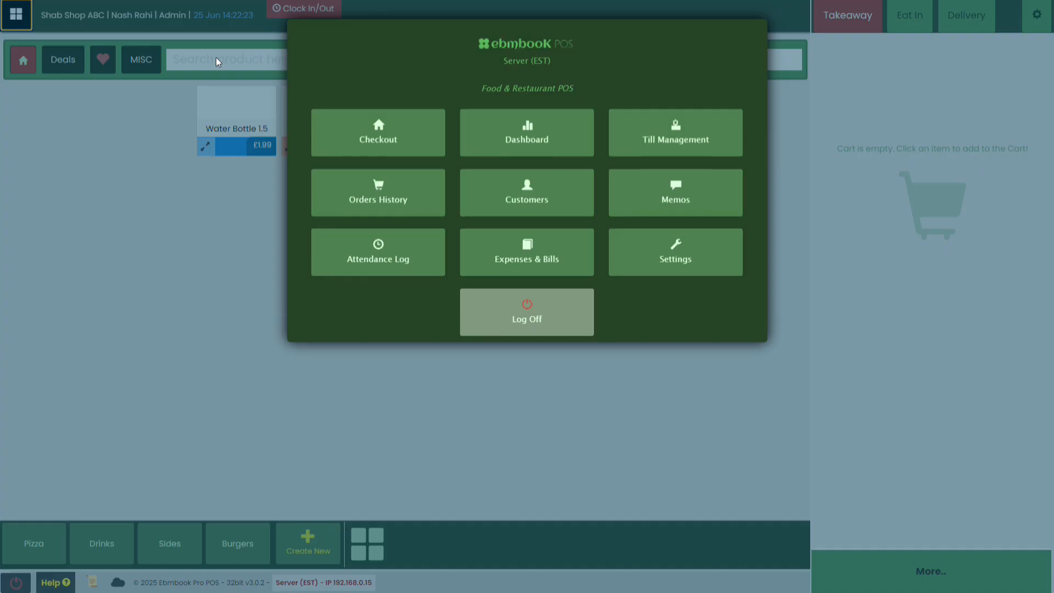
{"action": "left_click", "coordinate": [688, 245]}
{"action": "scroll", "coordinate": [81, 401], "scroll_direction": "down", "scroll_amount": 4}
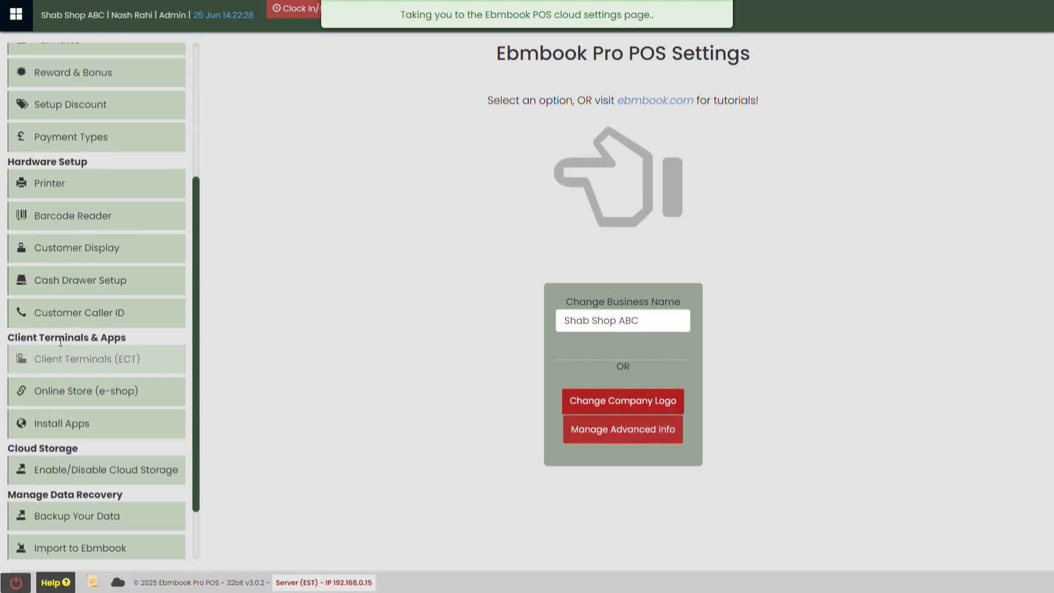
{"action": "left_click", "coordinate": [72, 424]}
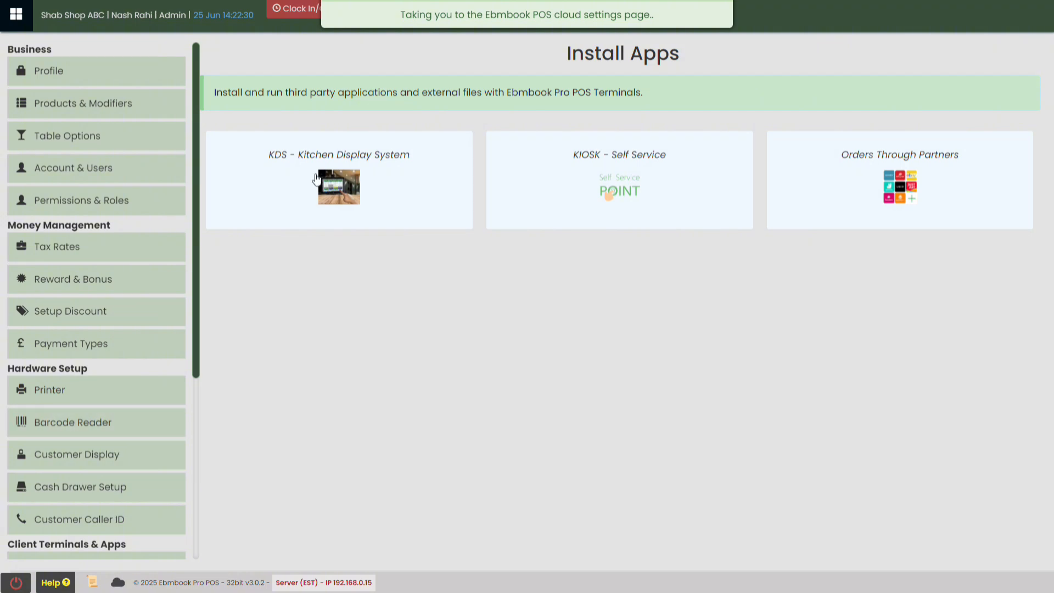
{"action": "left_click", "coordinate": [332, 208]}
{"action": "scroll", "coordinate": [473, 360], "scroll_direction": "down", "scroll_amount": 1}
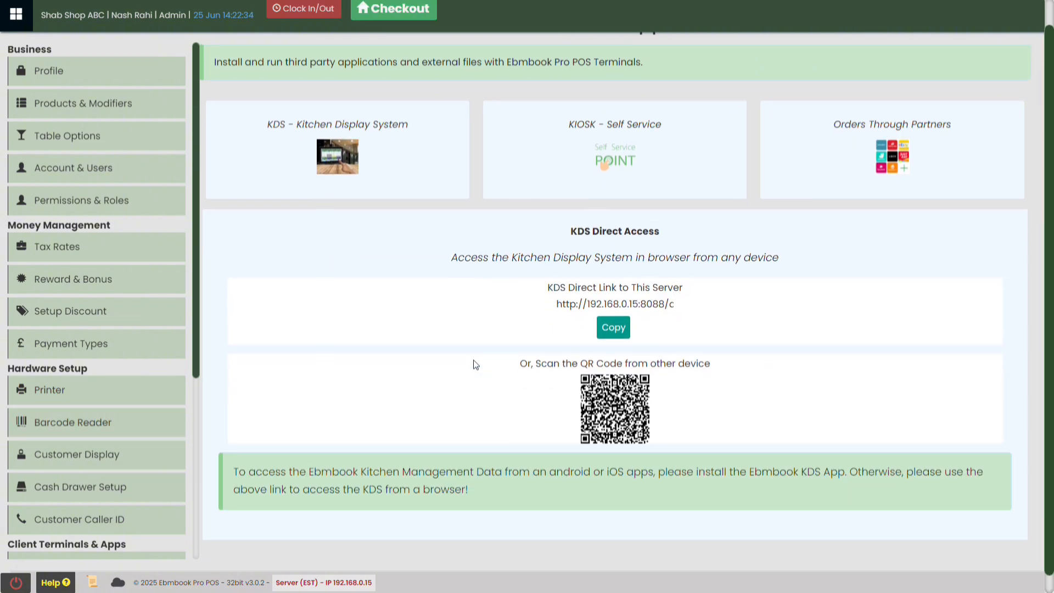
{"action": "scroll", "coordinate": [473, 361], "scroll_direction": "up", "scroll_amount": 1}
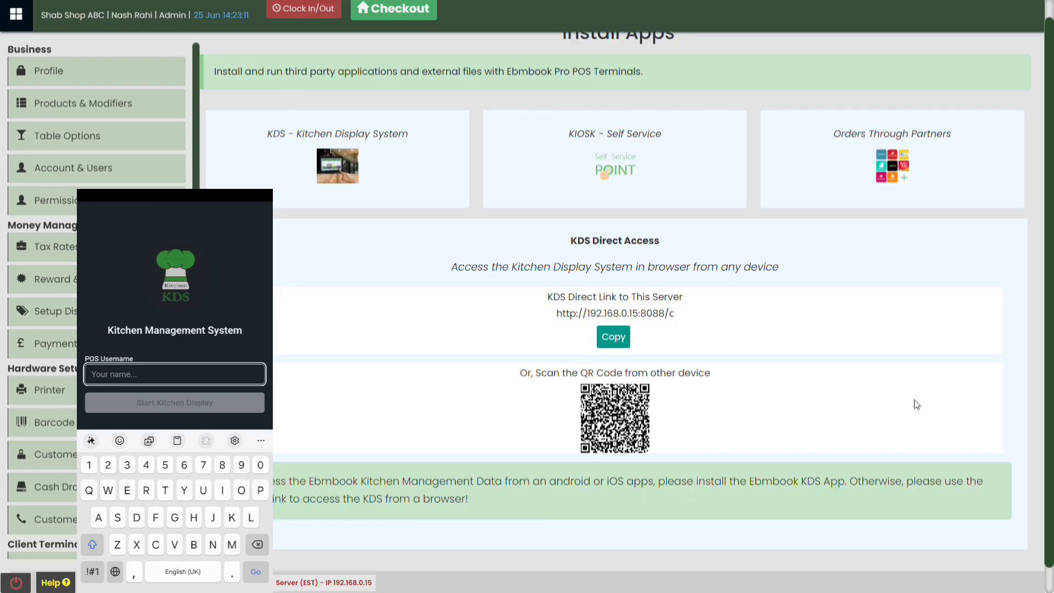
Start the kitchen display with a POS username and approve its access request for the second listed user.
{"action": "type", "text": "Sal"}
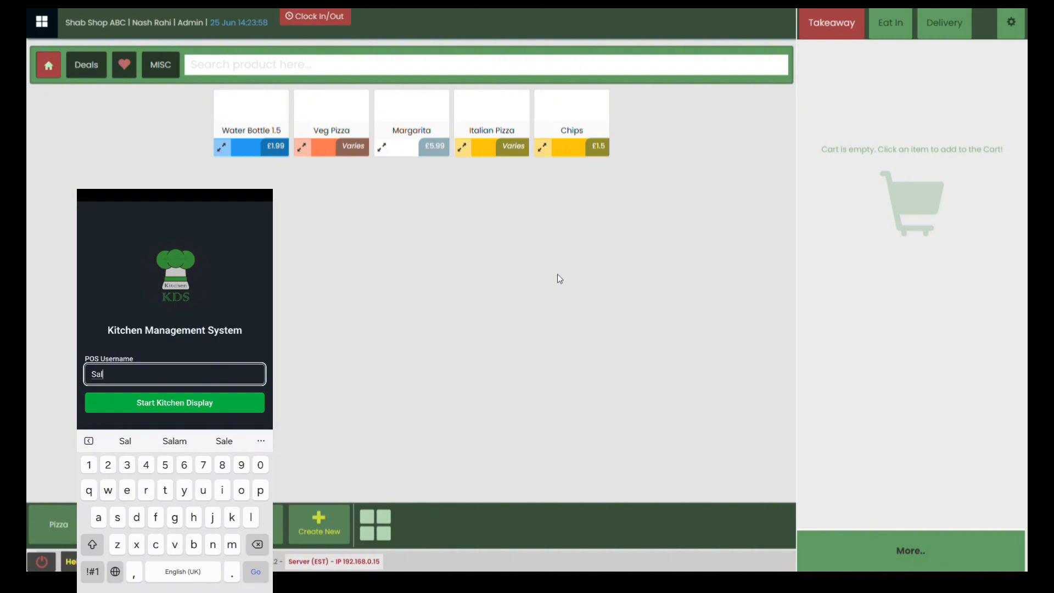
{"action": "left_click", "coordinate": [185, 406]}
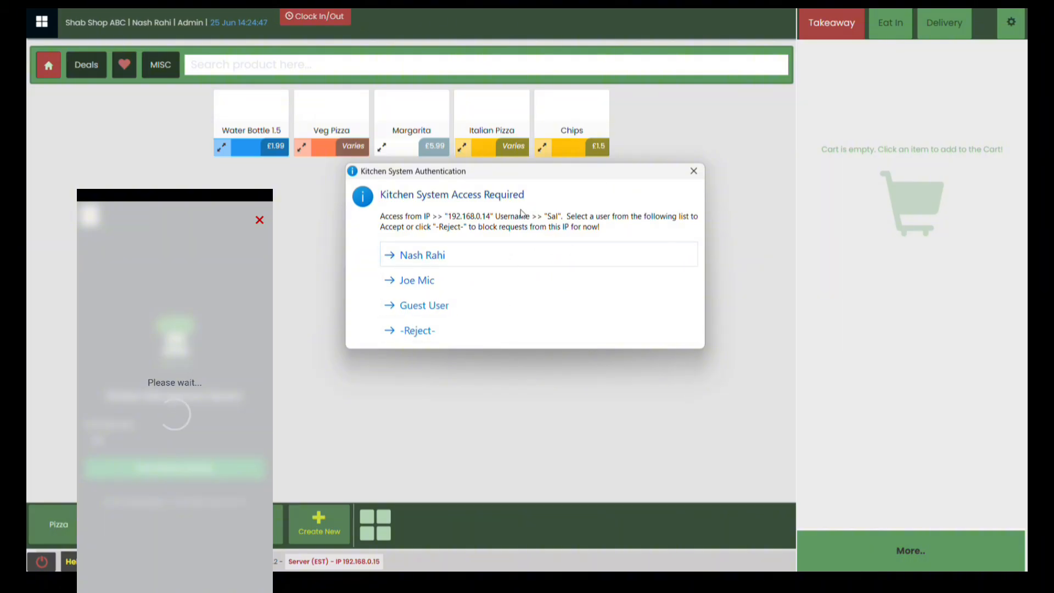
{"action": "left_click", "coordinate": [441, 285]}
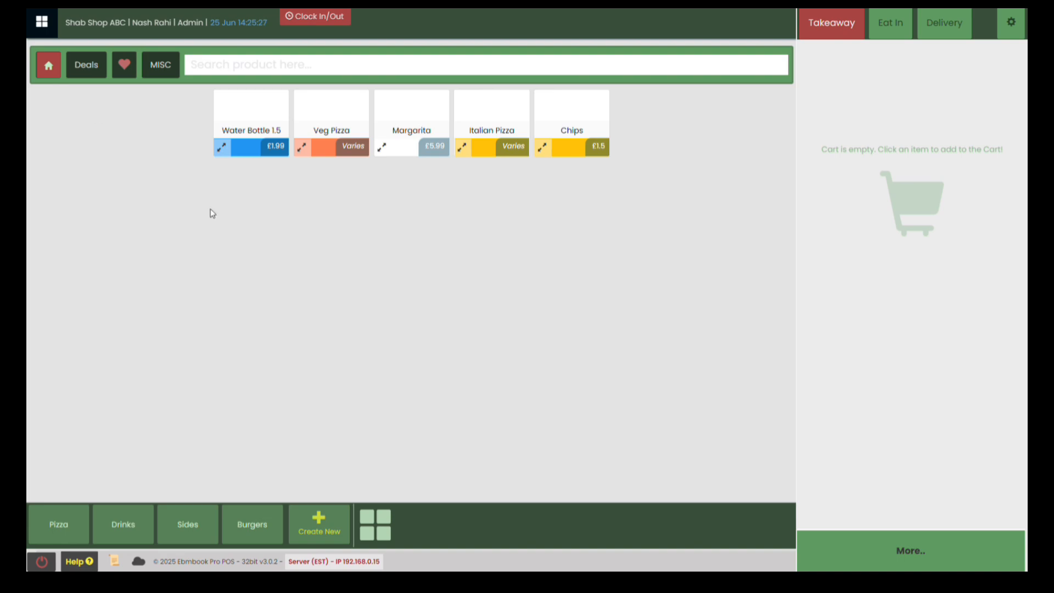
Add a small Veg Pizza to the takeaway cart.
{"action": "left_click", "coordinate": [345, 119]}
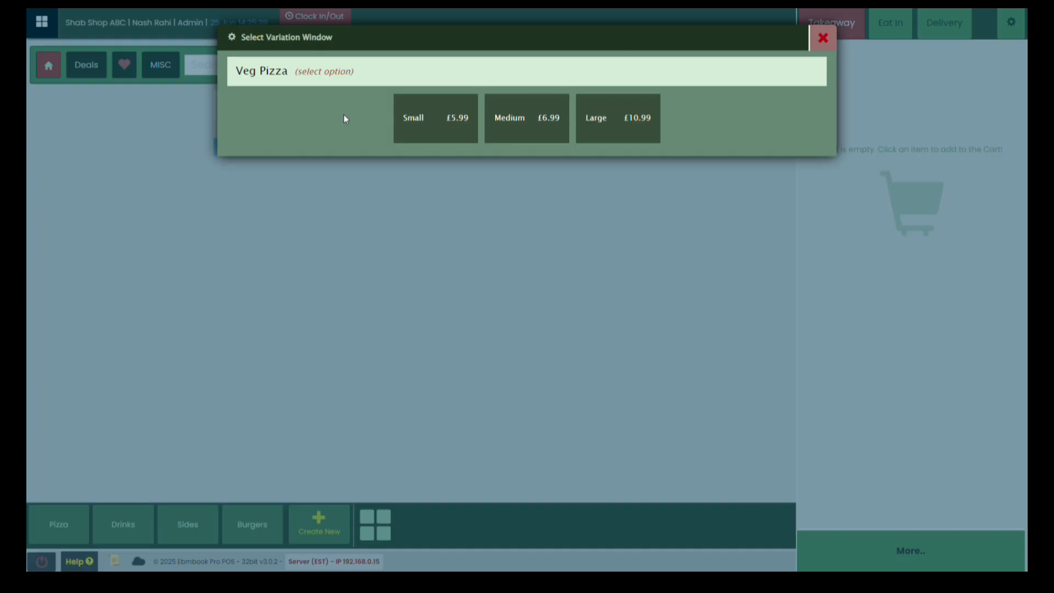
{"action": "left_click", "coordinate": [469, 129]}
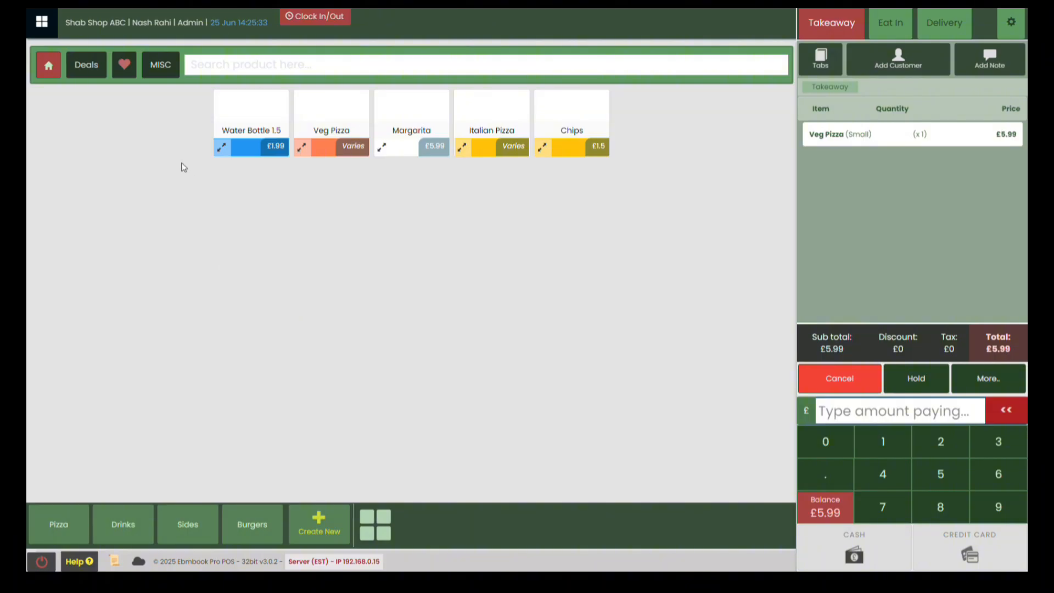
Open the Buy 1 Get 1 Free deal and choose a small Veg Pizza as its first pizza.
{"action": "left_click", "coordinate": [88, 70]}
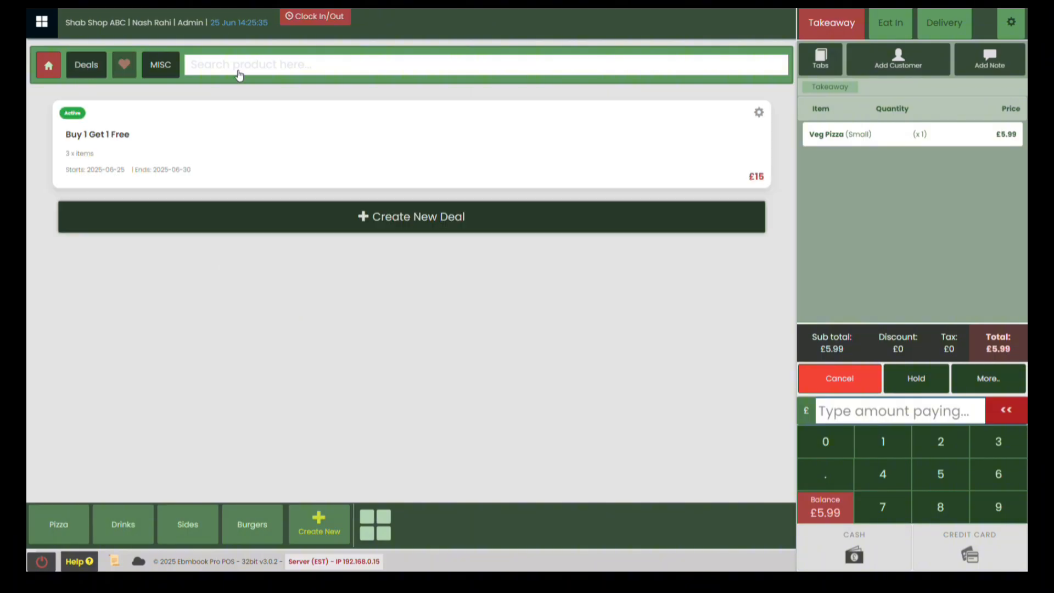
{"action": "left_click", "coordinate": [415, 160]}
{"action": "left_click", "coordinate": [364, 193]}
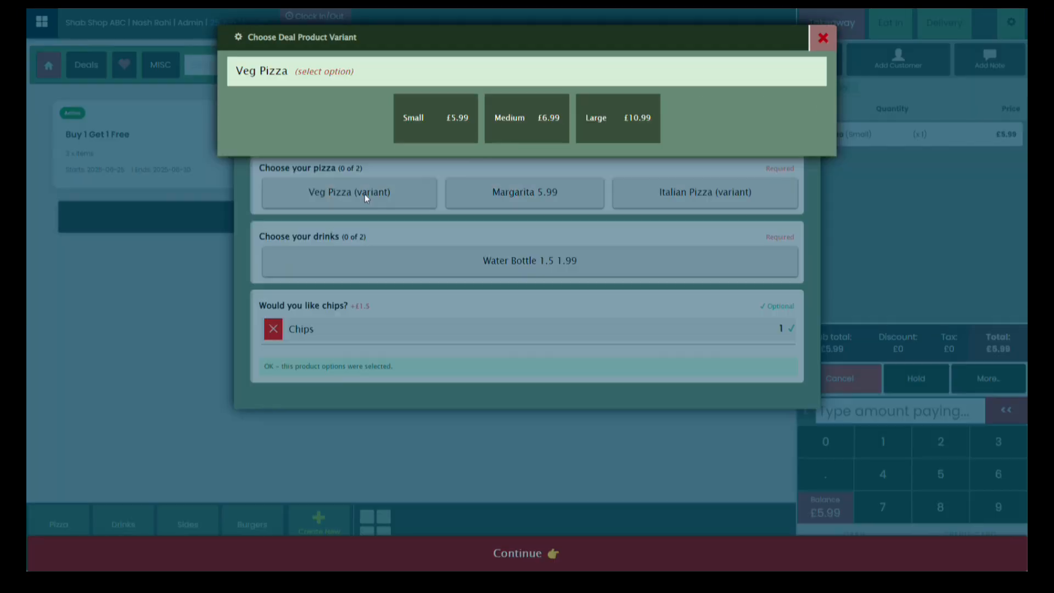
{"action": "left_click", "coordinate": [463, 138]}
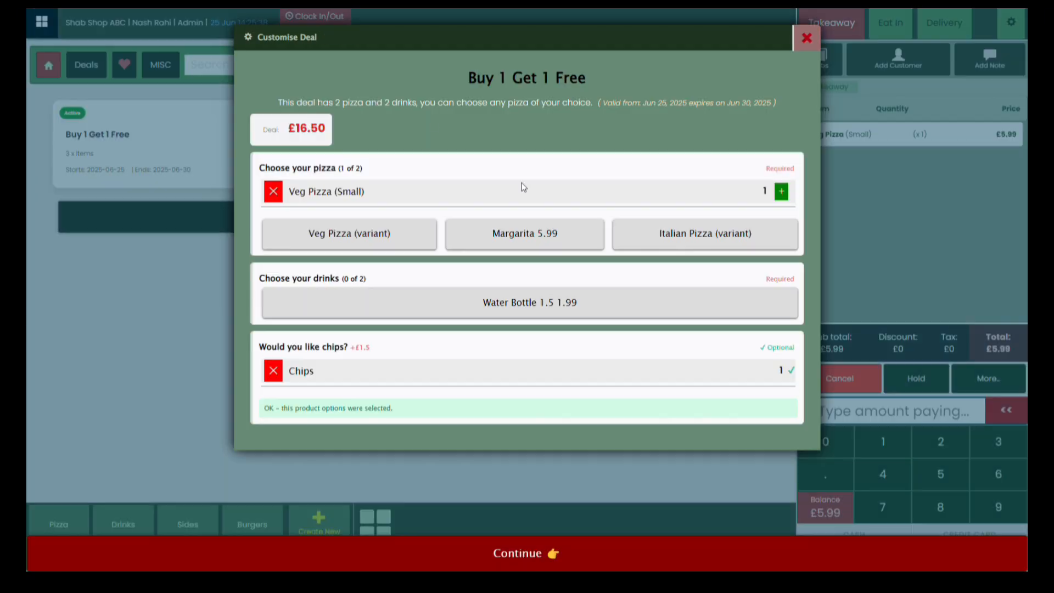
Choose a large Italian Pizza as the deal's second pizza, without onions and with two portions of chilli.
{"action": "left_click", "coordinate": [564, 233]}
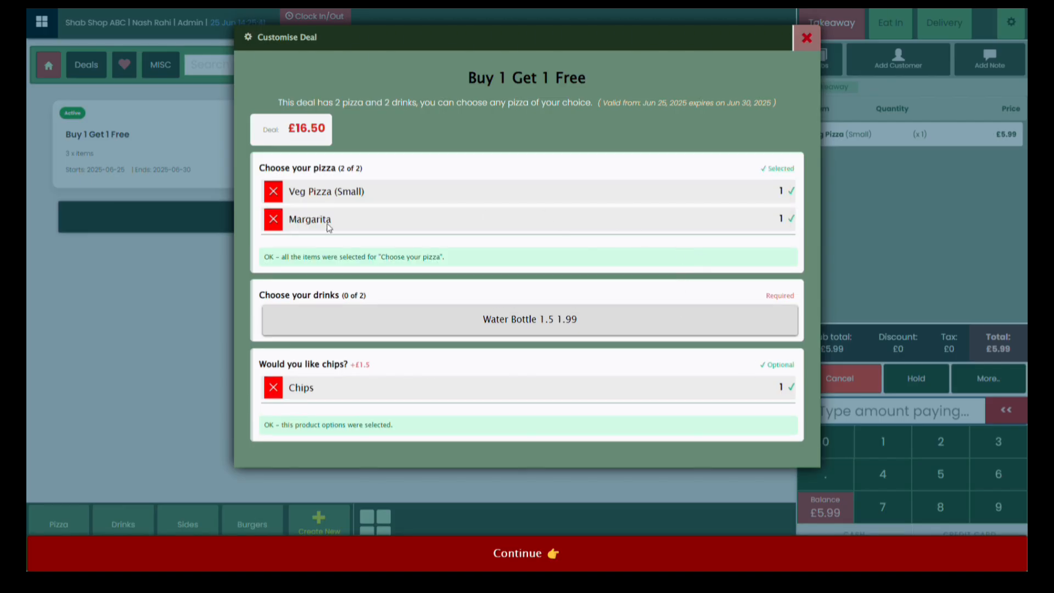
{"action": "left_click", "coordinate": [273, 219]}
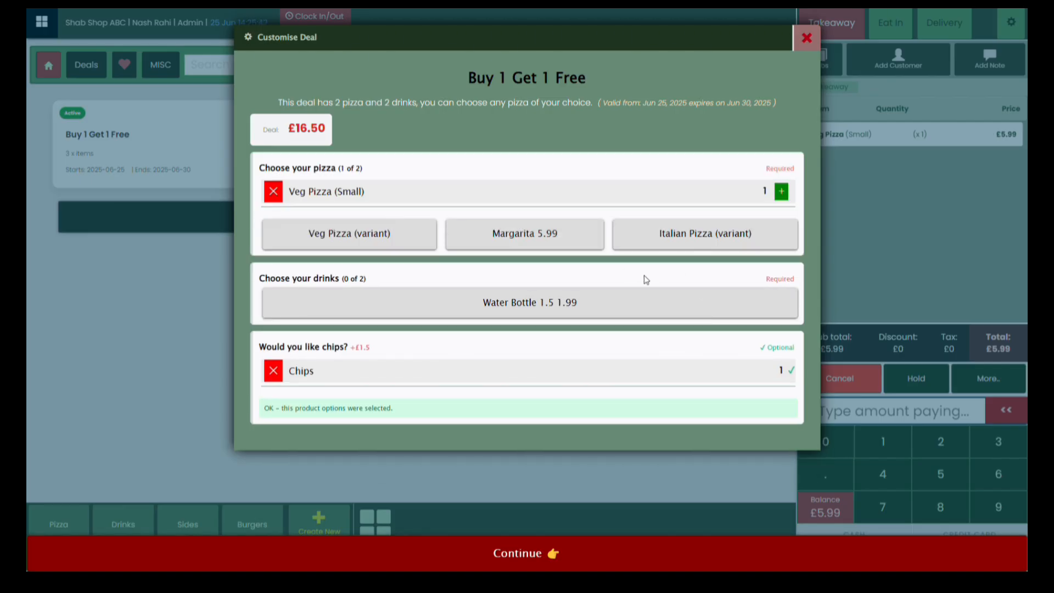
{"action": "left_click", "coordinate": [702, 233]}
{"action": "left_click", "coordinate": [594, 128]}
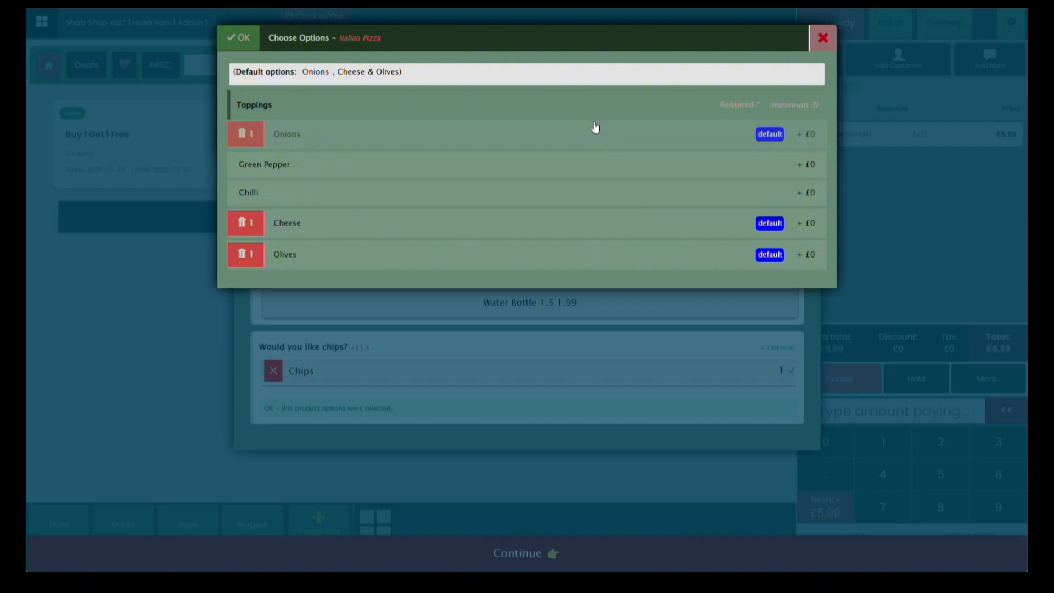
{"action": "left_click", "coordinate": [239, 141]}
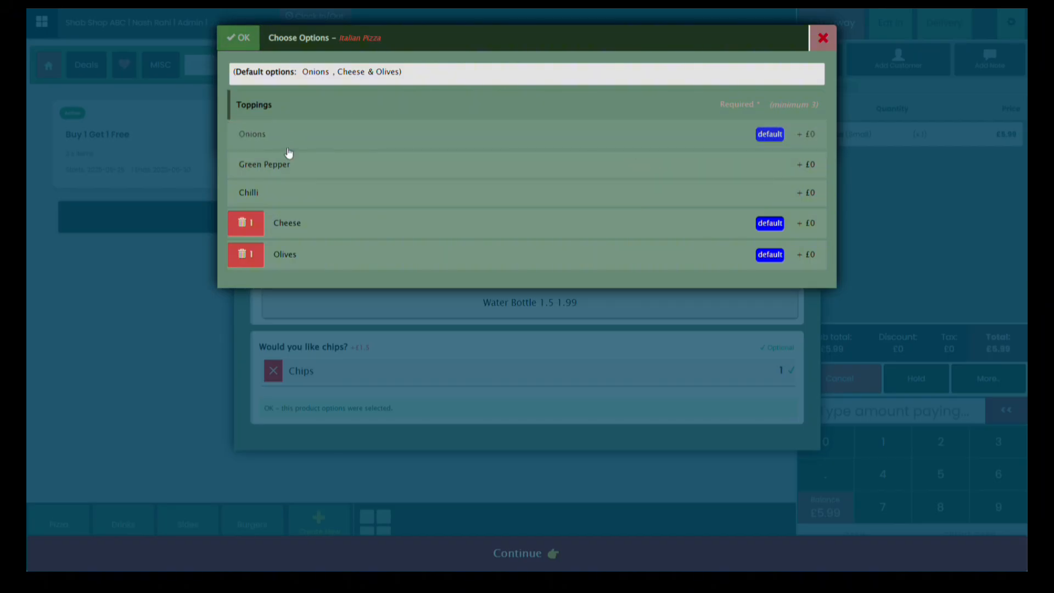
{"action": "left_click", "coordinate": [336, 191]}
{"action": "left_click", "coordinate": [244, 38]}
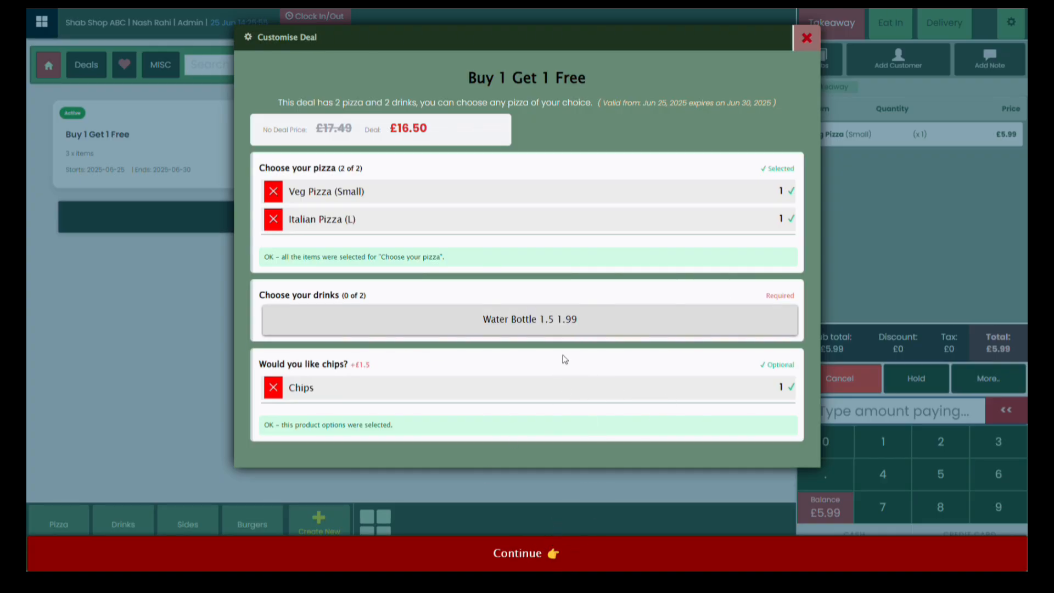
Choose two Water Bottle 1.5 drinks for the deal and add it to the cart with chips included.
{"action": "left_click", "coordinate": [538, 321]}
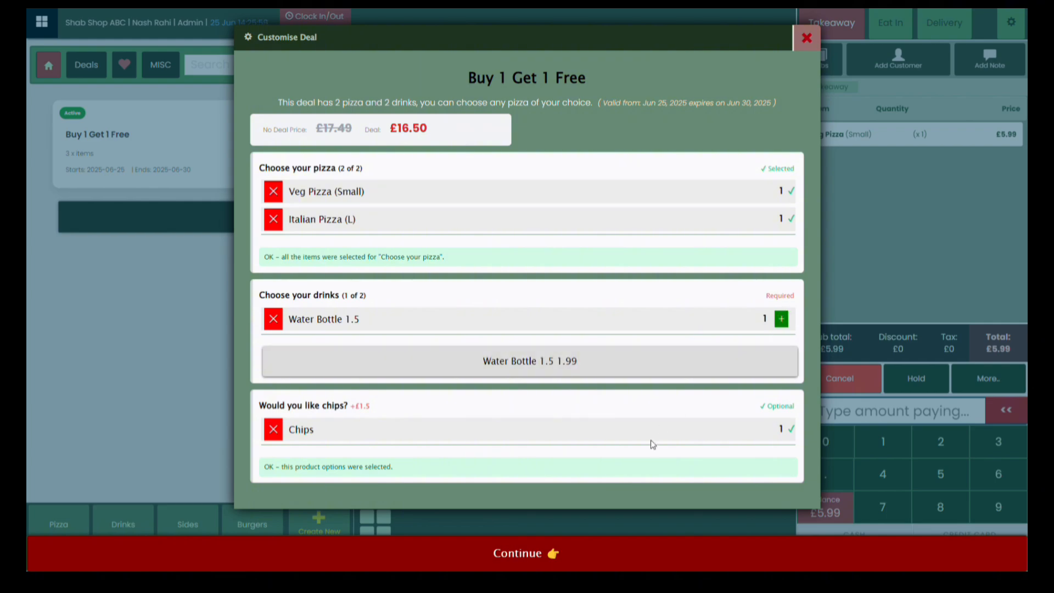
{"action": "left_click", "coordinate": [538, 361]}
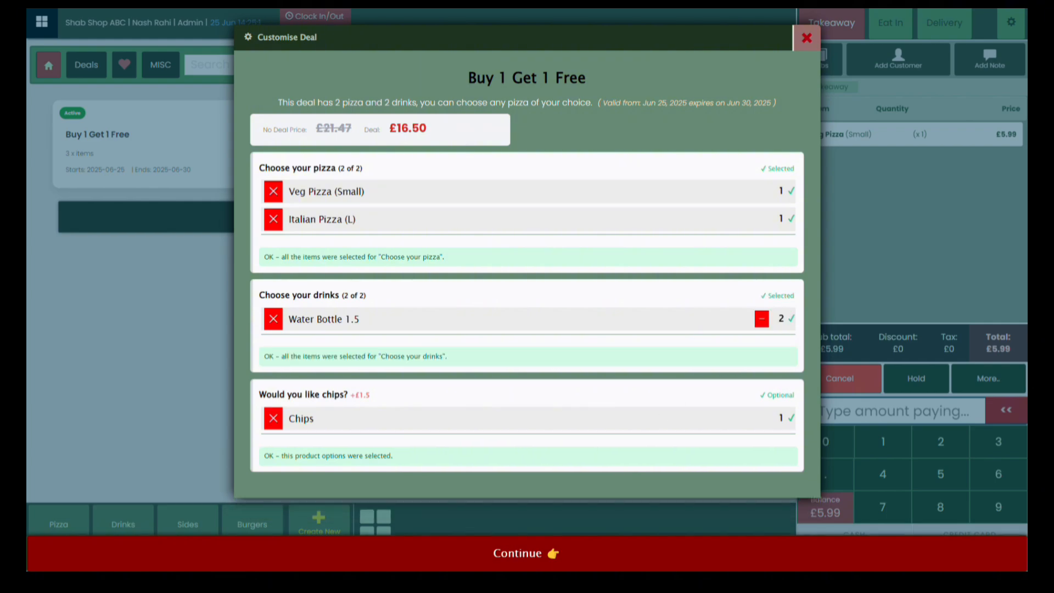
{"action": "left_click", "coordinate": [526, 553]}
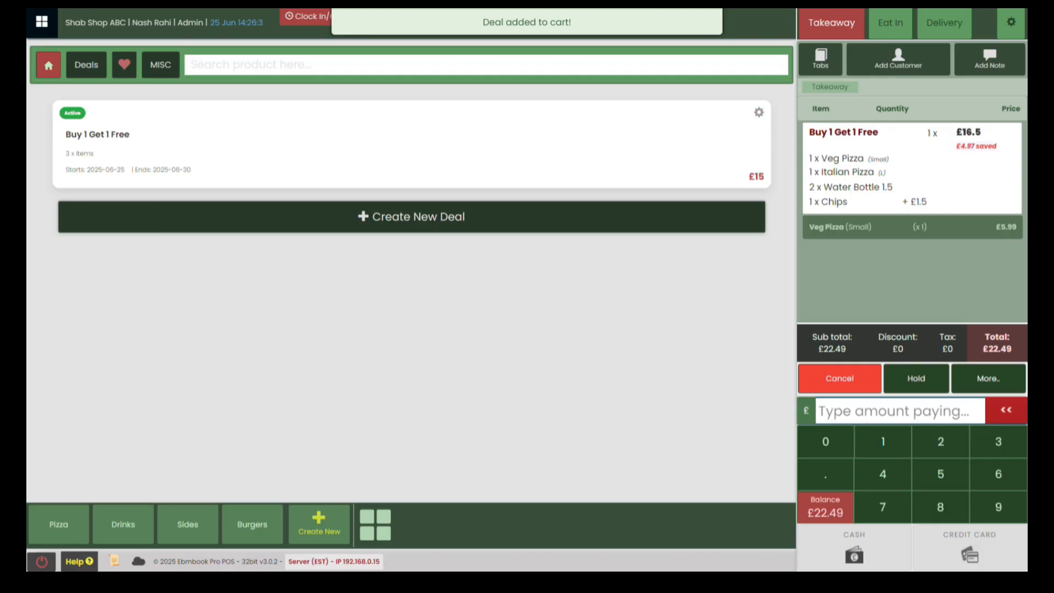
Add the note "this is my note for testing purpose to the kitchen people for this deal.." to the cart deal and set its quantity to 2.
{"action": "left_click", "coordinate": [900, 167]}
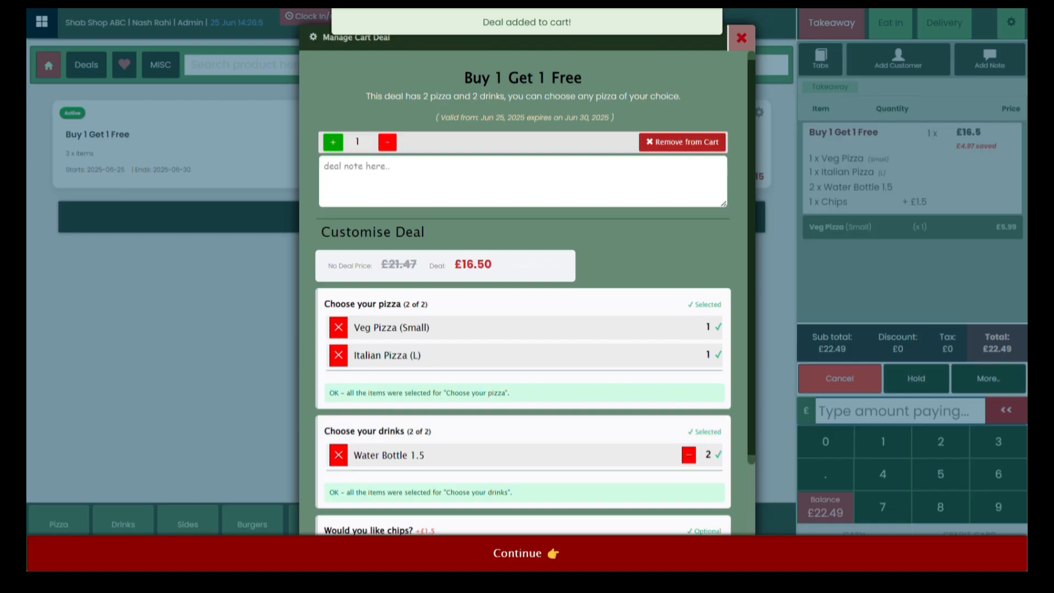
{"action": "left_click", "coordinate": [522, 181]}
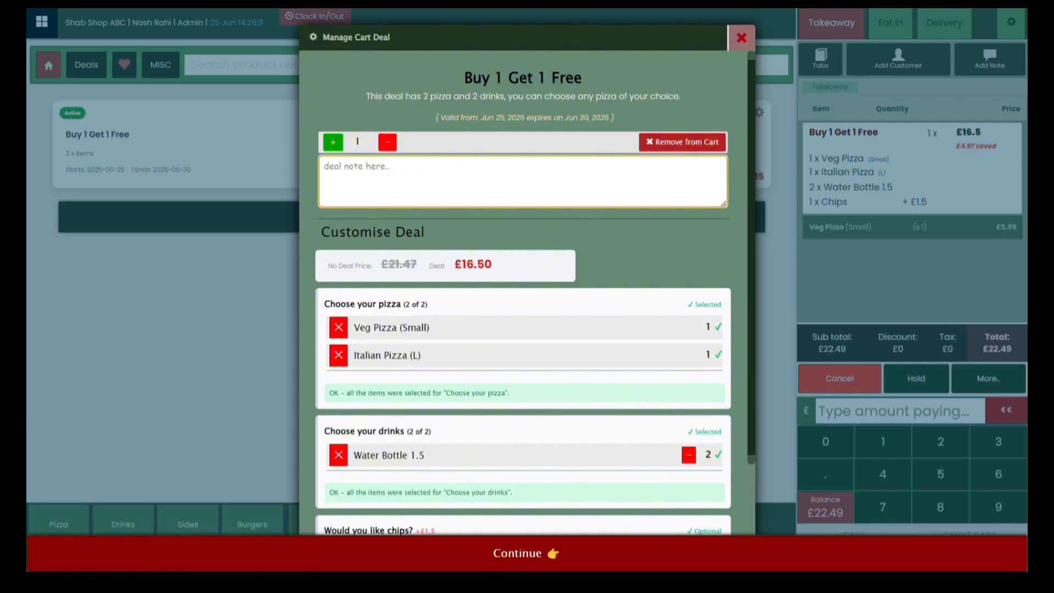
{"action": "type", "text": "this is my note for testi"}
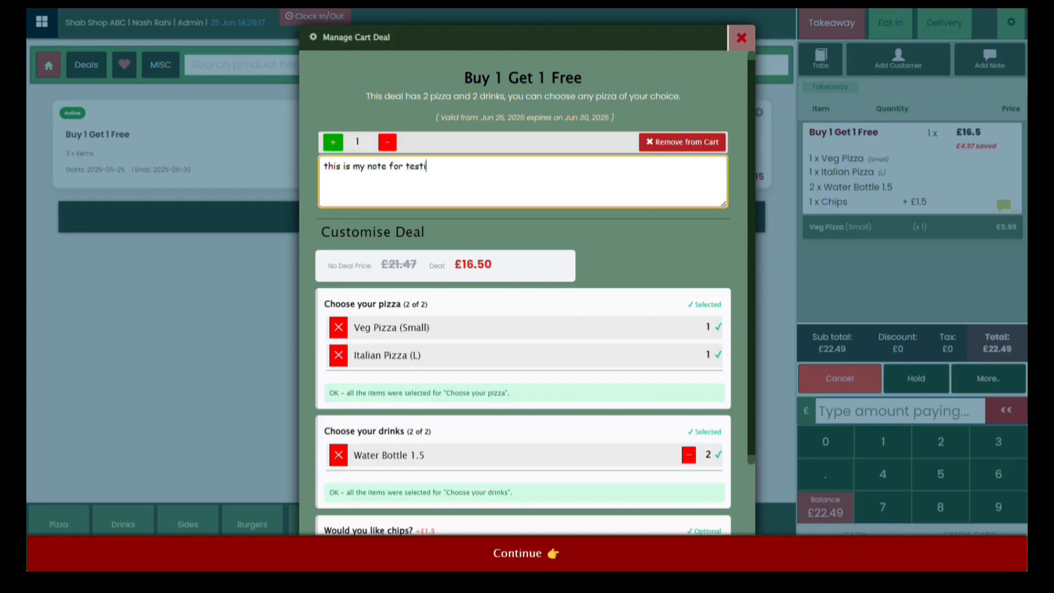
{"action": "type", "text": "ng purpose to the kitchen "}
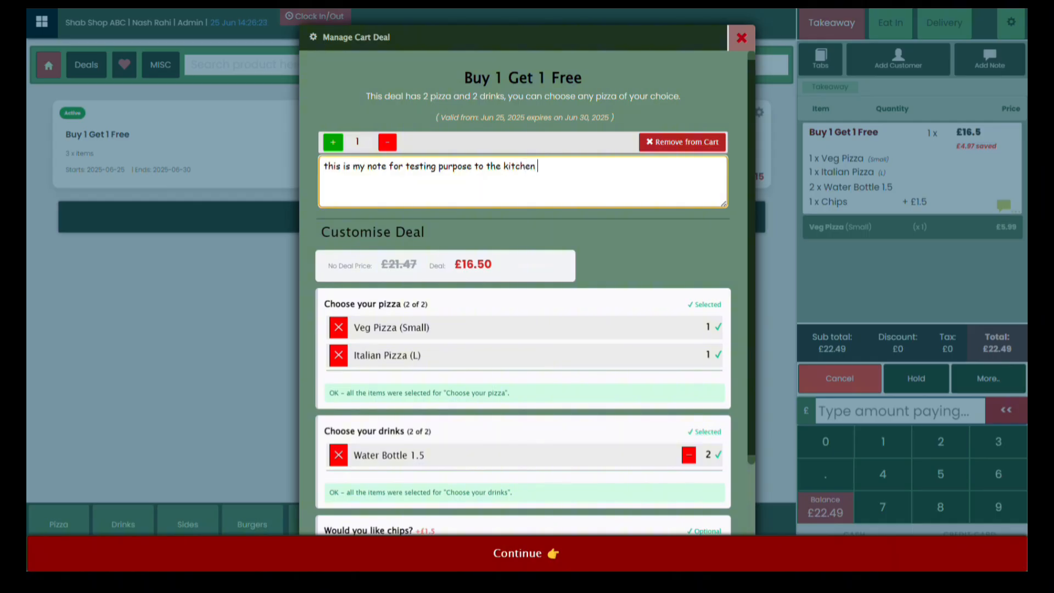
{"action": "type", "text": "people for this deal.."}
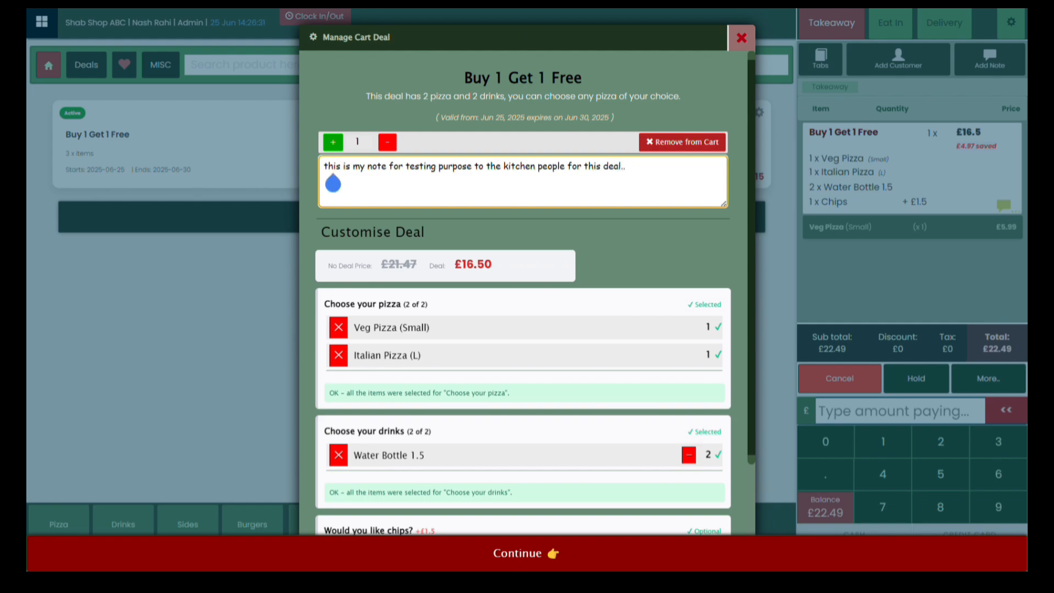
{"action": "left_click", "coordinate": [332, 142]}
{"action": "left_click", "coordinate": [526, 553]}
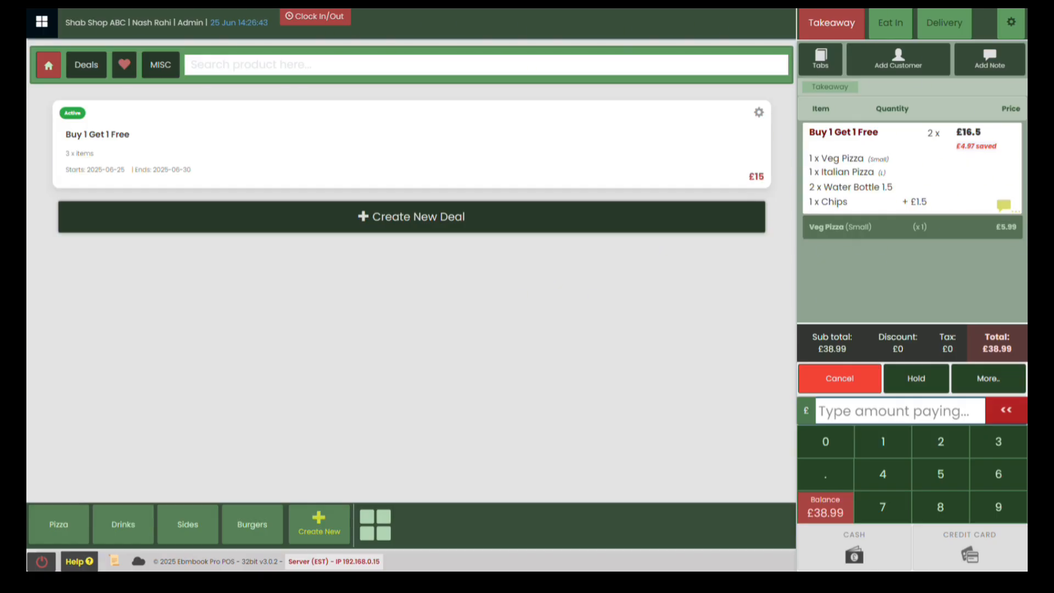
Split the order payment into £10 by credit card and the remaining £28.99 in cash.
{"action": "left_click", "coordinate": [883, 442]}
{"action": "left_click", "coordinate": [825, 442]}
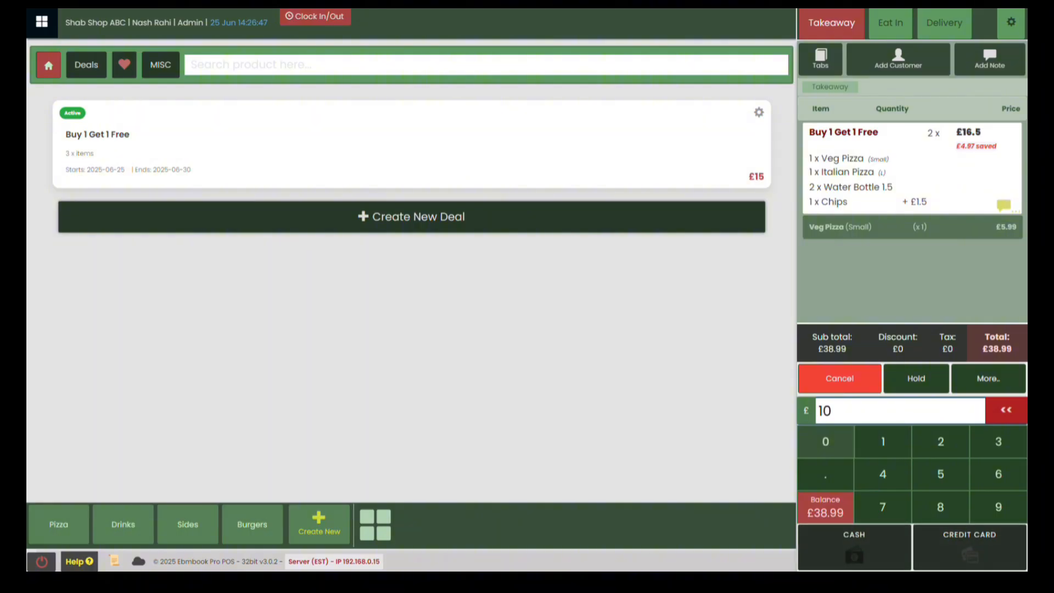
{"action": "left_click", "coordinate": [854, 547]}
{"action": "left_click", "coordinate": [825, 507]}
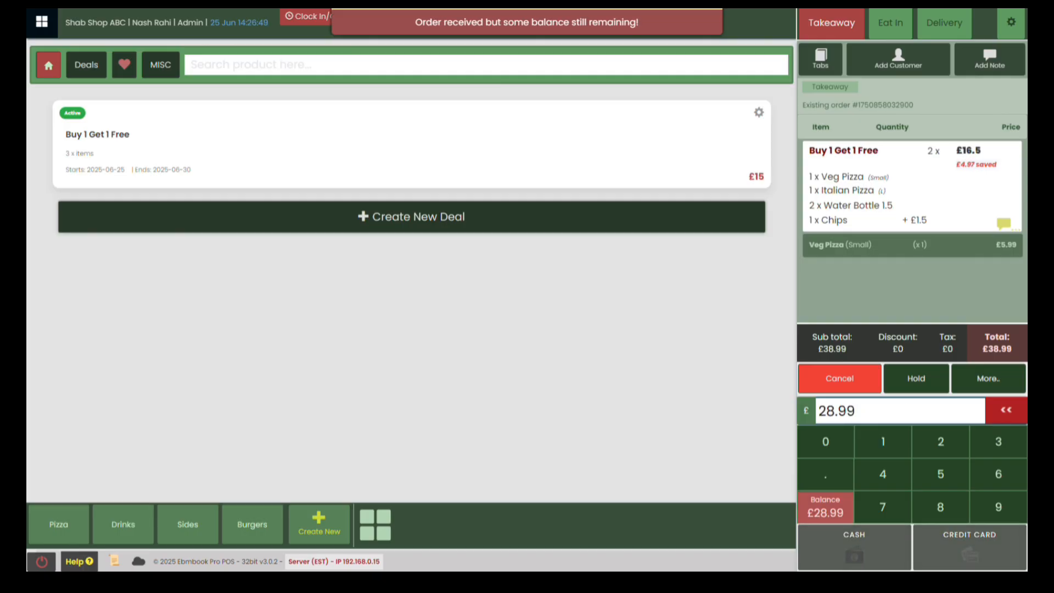
{"action": "left_click", "coordinate": [969, 547]}
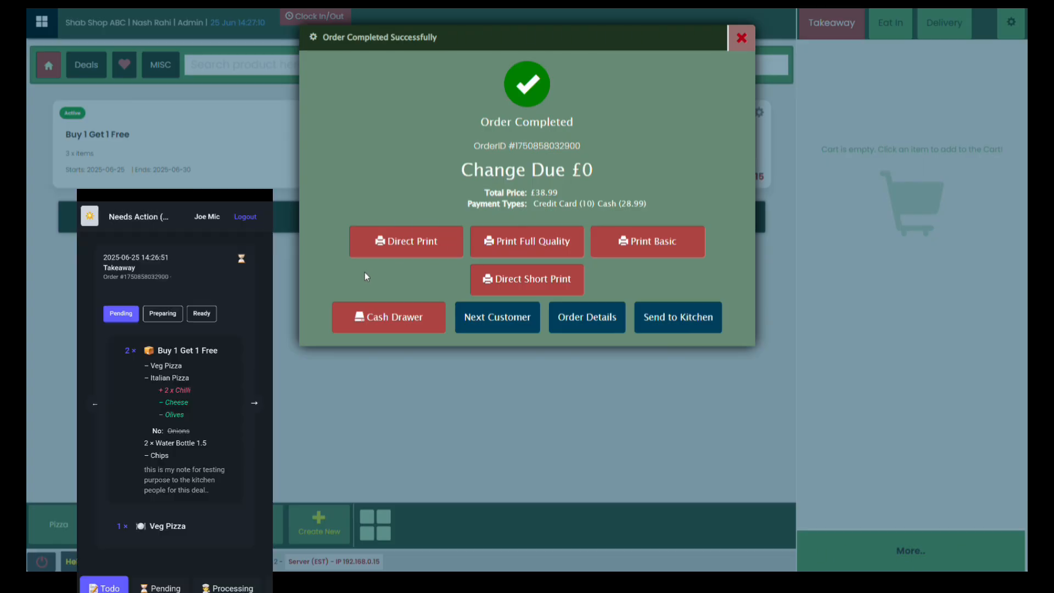
Send the completed order to the kitchen and close the order completion window.
{"action": "left_click", "coordinate": [680, 323]}
{"action": "left_click", "coordinate": [742, 39]}
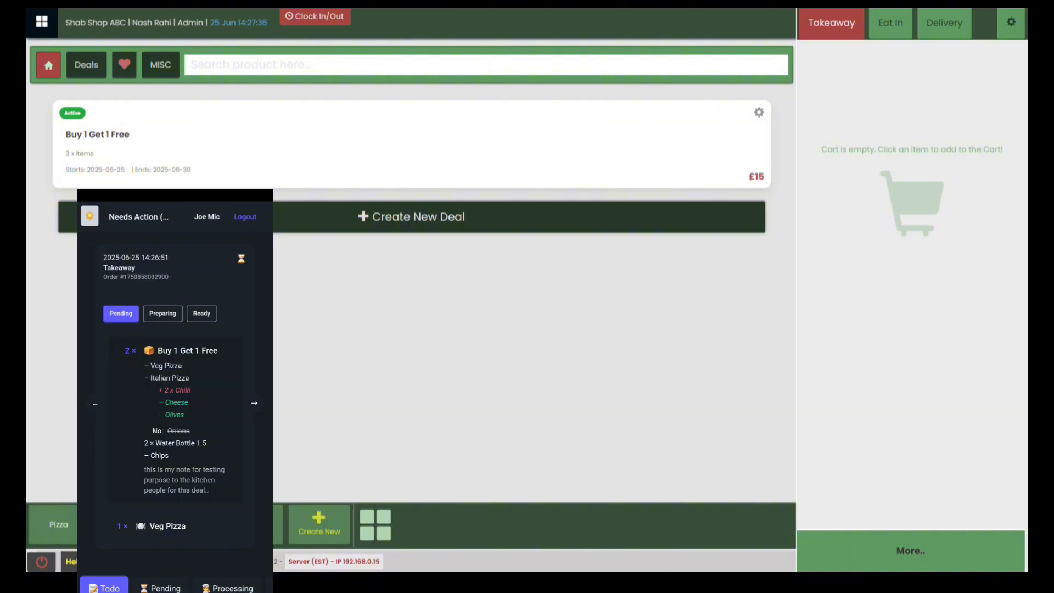
Open the orders history and view the details of the most recent takeaway order.
{"action": "left_click", "coordinate": [43, 23]}
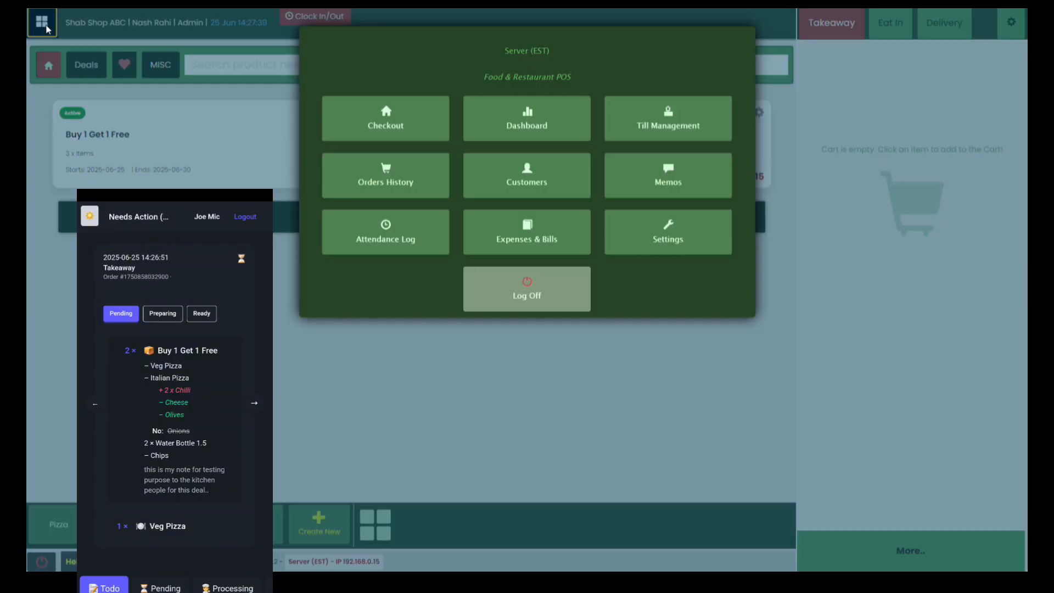
{"action": "left_click", "coordinate": [404, 195]}
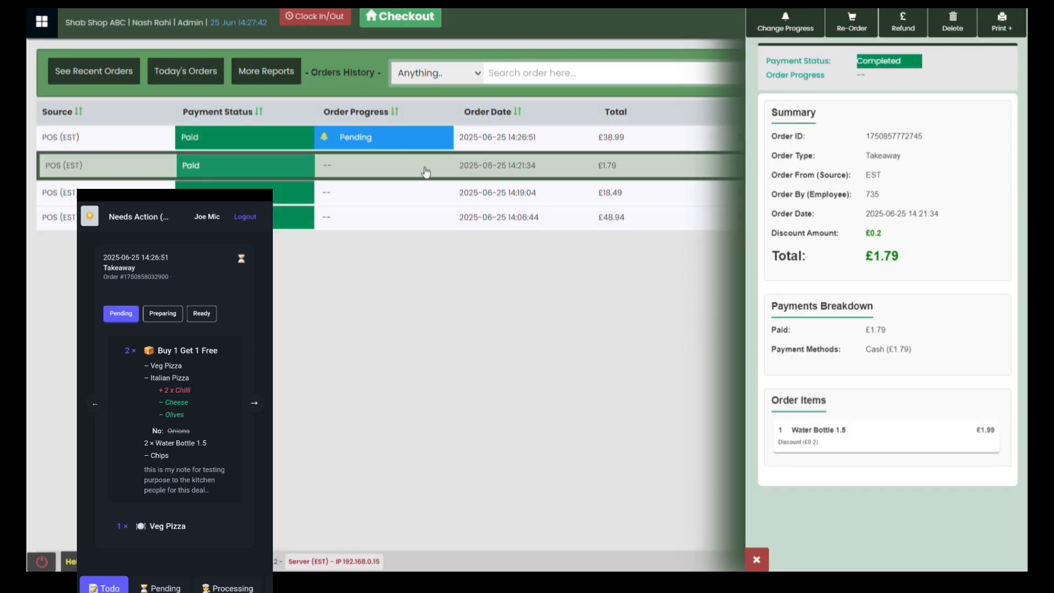
{"action": "left_click", "coordinate": [387, 140]}
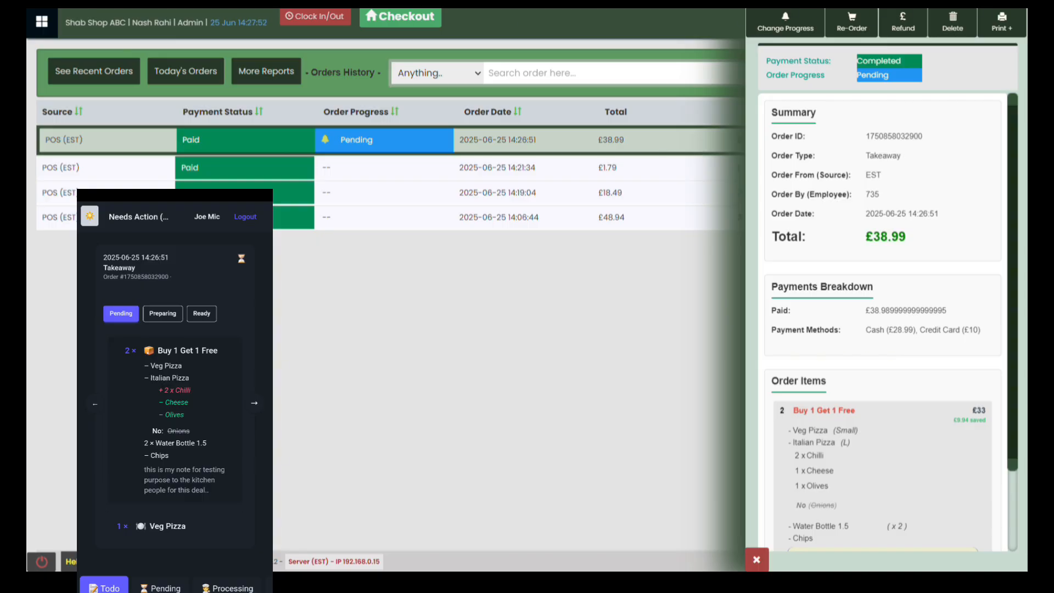
Mark the £38.99 takeaway order as Preparing on the kitchen display, and set its progress to Processing from the orders history.
{"action": "left_click", "coordinate": [162, 313]}
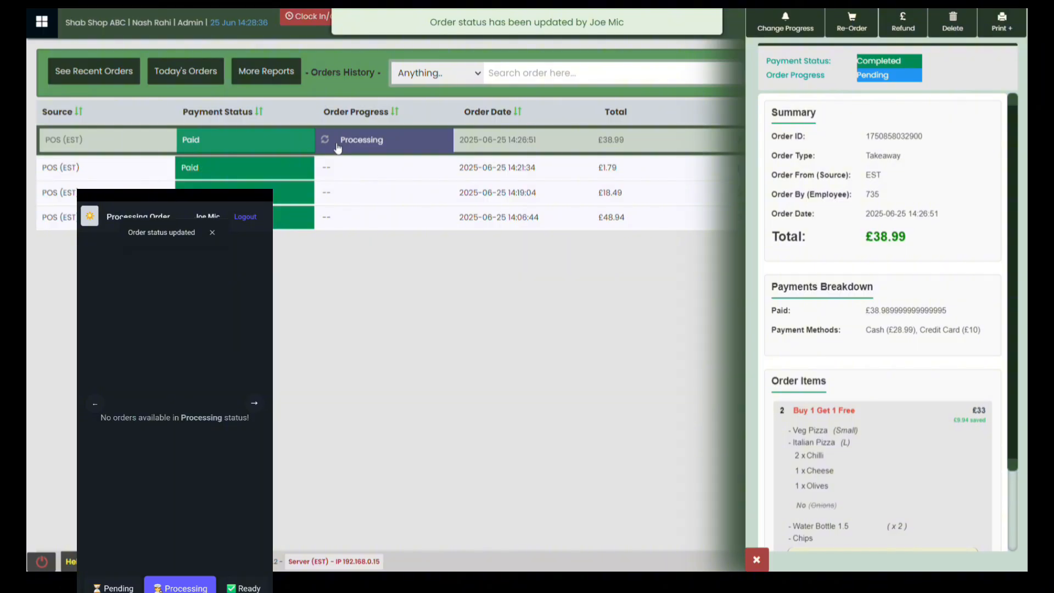
{"action": "left_click", "coordinate": [87, 75]}
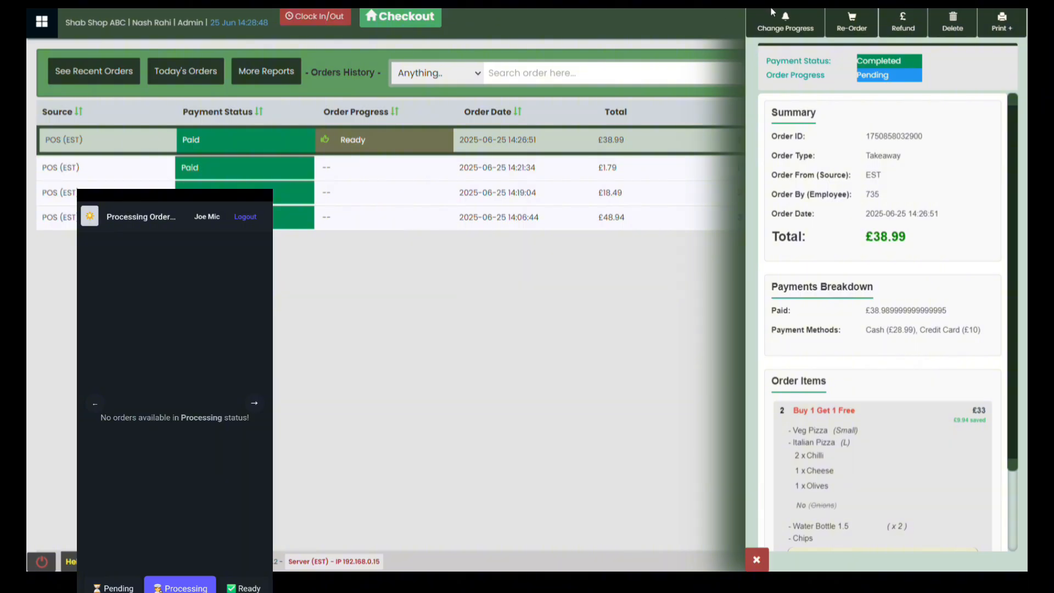
{"action": "left_click", "coordinate": [785, 22]}
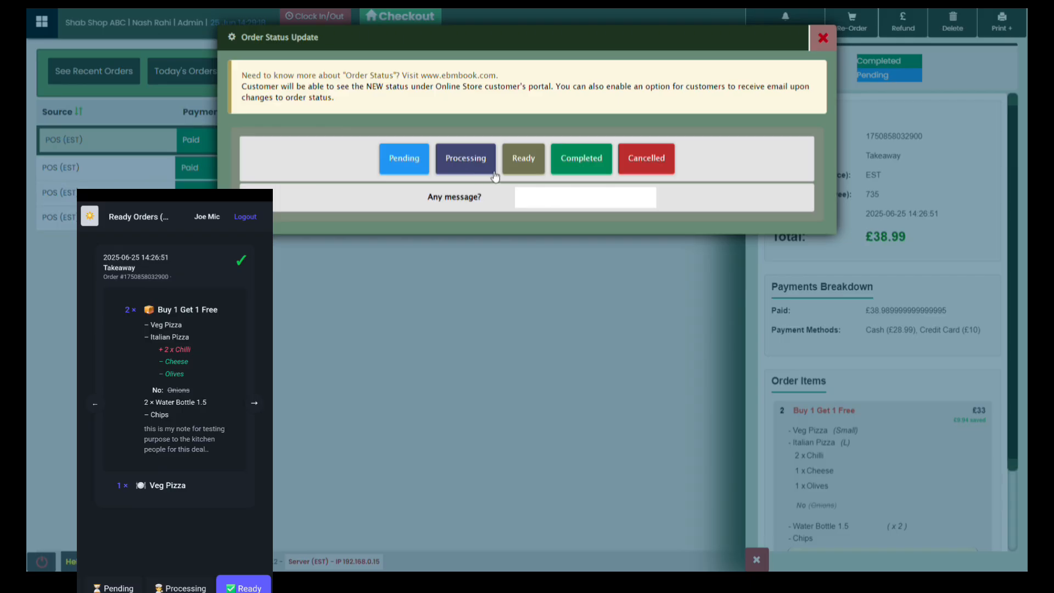
{"action": "left_click", "coordinate": [464, 161]}
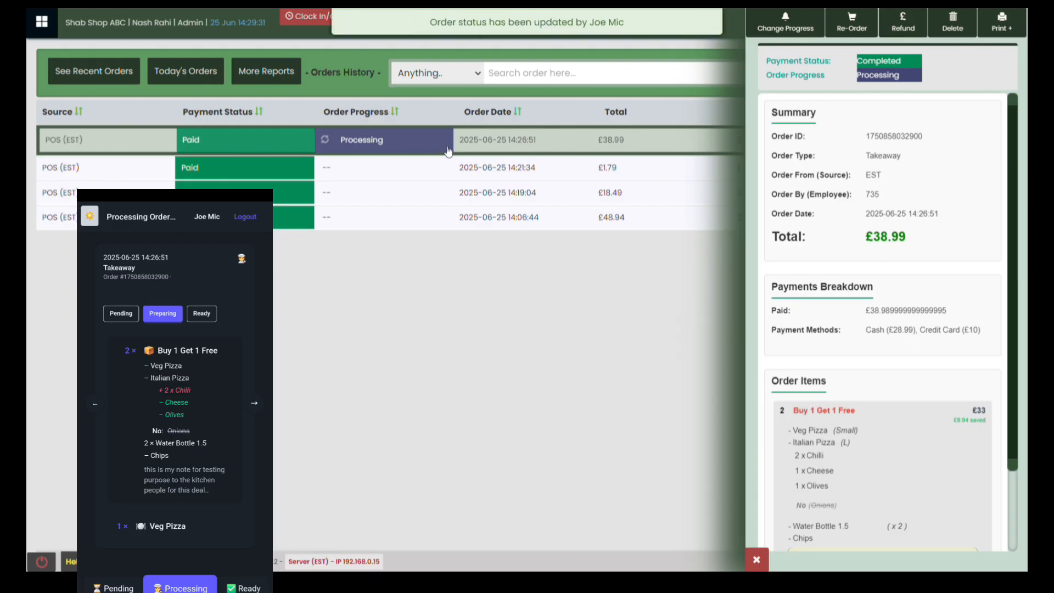
Mark the £38.99 takeaway order as Ready on the kitchen display and set its progress to Completed in the POS.
{"action": "left_click", "coordinate": [201, 313]}
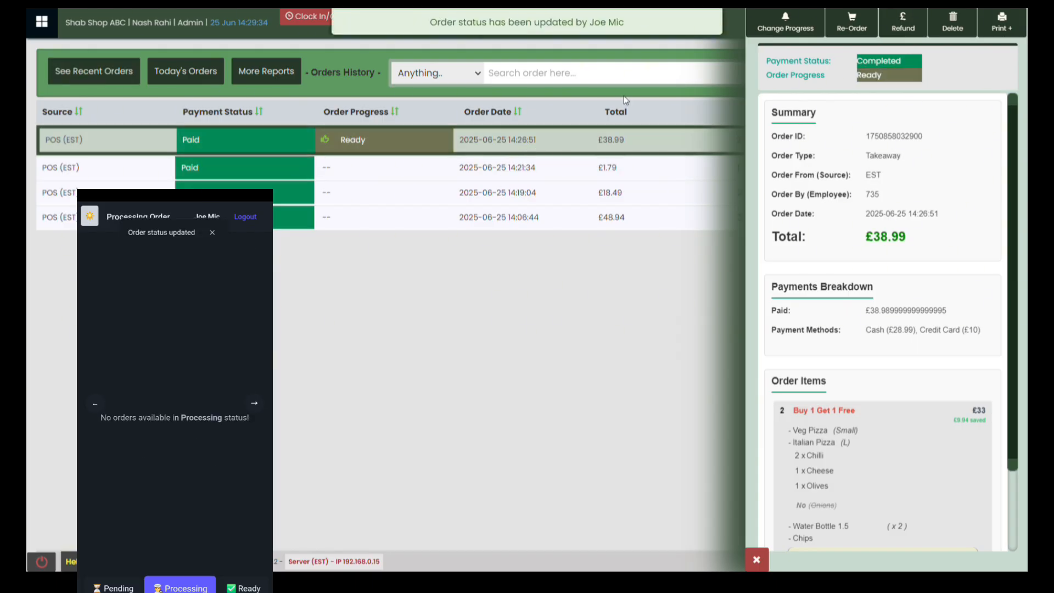
{"action": "left_click", "coordinate": [797, 28]}
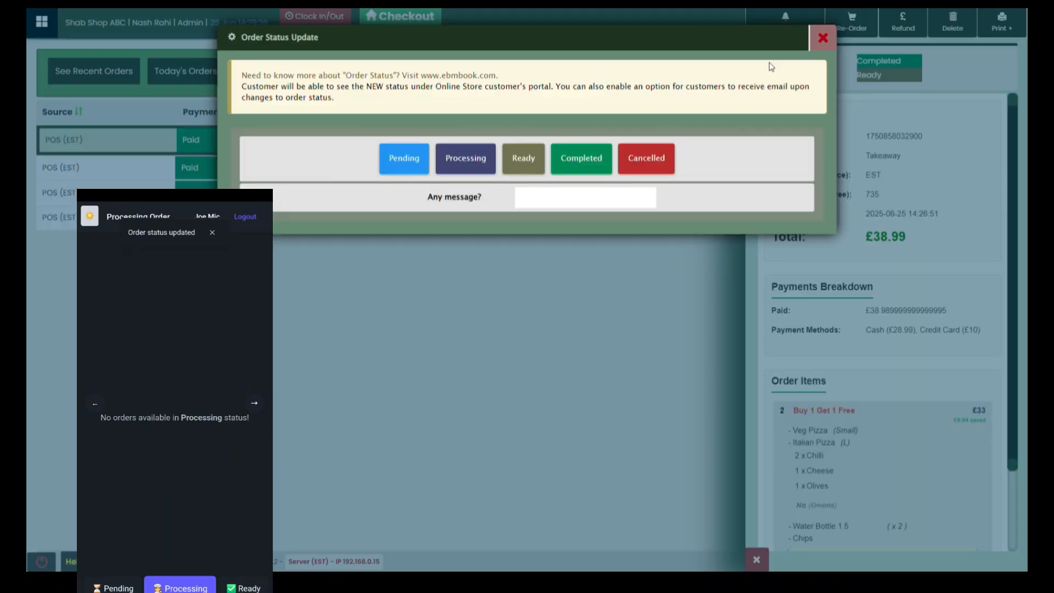
{"action": "left_click", "coordinate": [580, 163]}
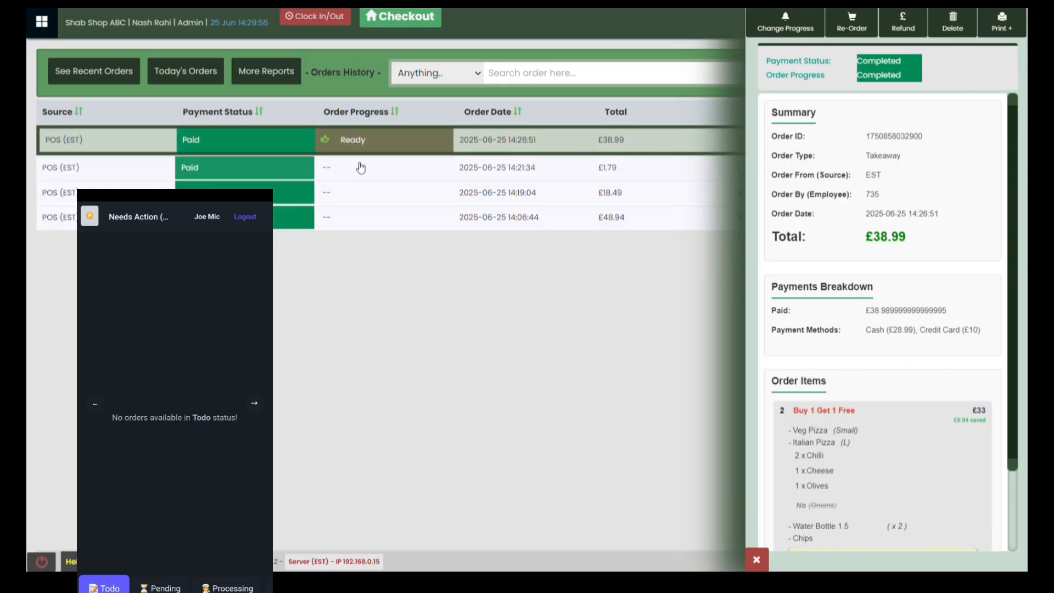
Place a takeaway order for one Margarita, pay the full £5.99 in cash, and close the completion window without sending it to the kitchen.
{"action": "left_click", "coordinate": [405, 19]}
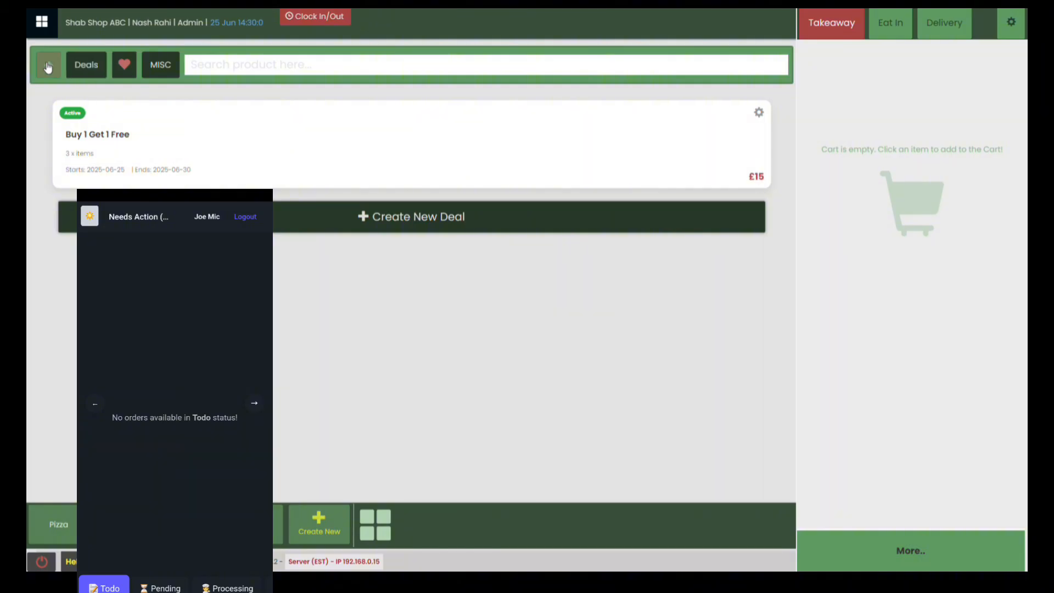
{"action": "left_click", "coordinate": [48, 66]}
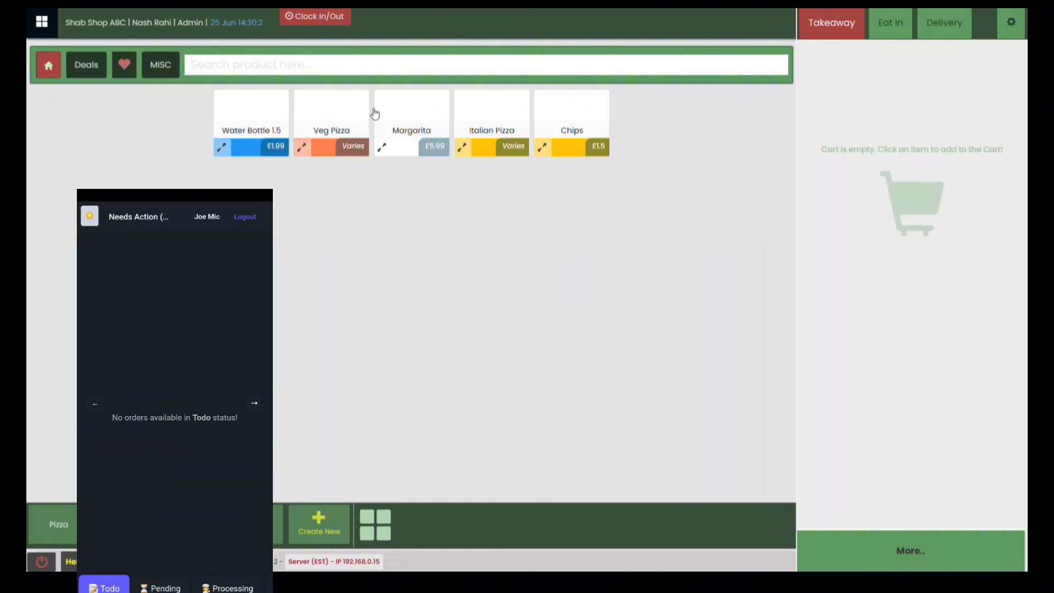
{"action": "left_click", "coordinate": [420, 134]}
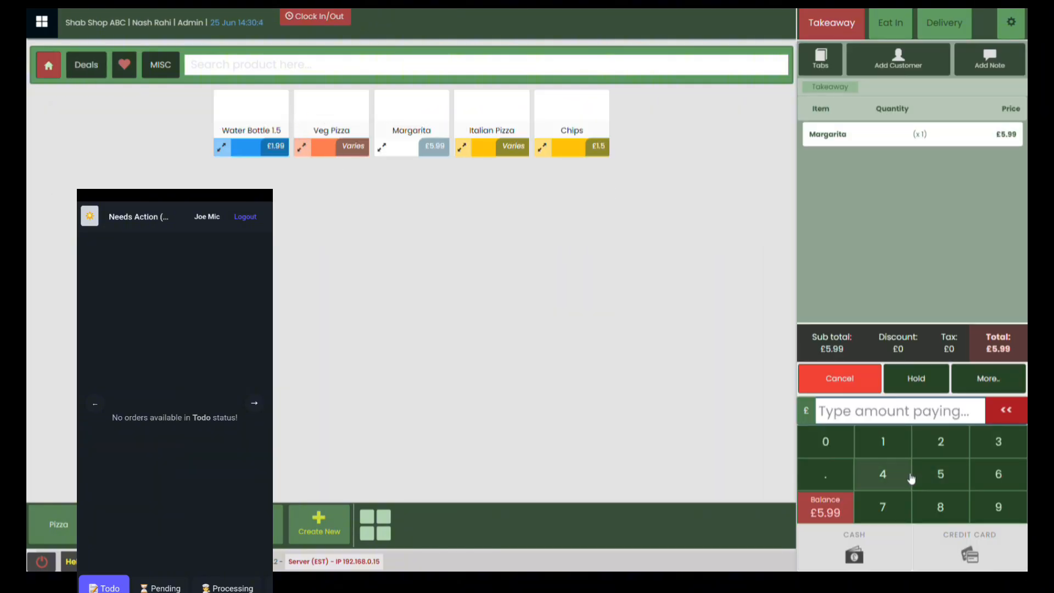
{"action": "left_click", "coordinate": [825, 509]}
{"action": "left_click", "coordinate": [835, 540]}
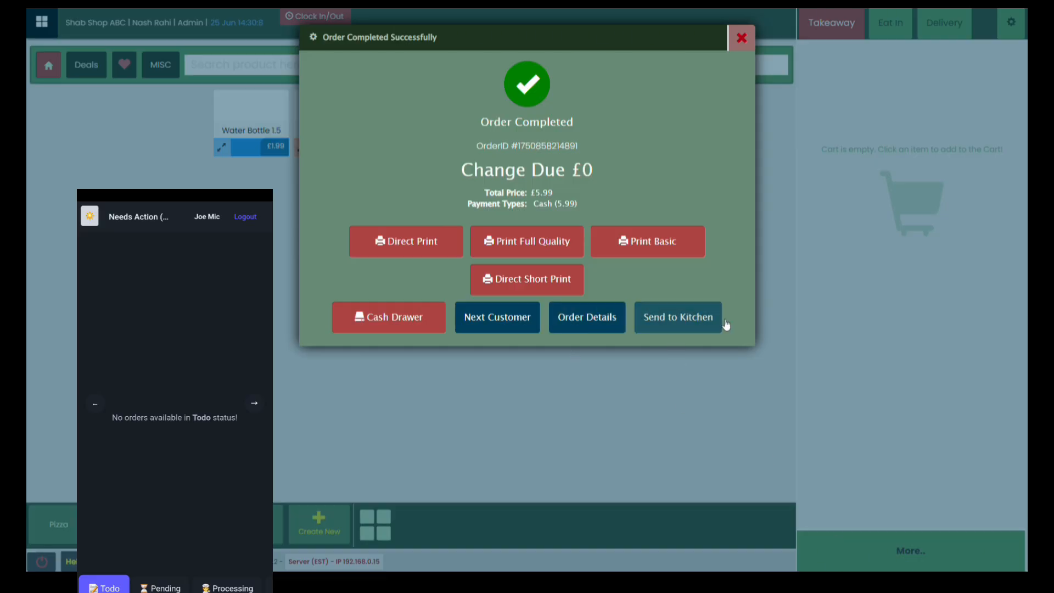
{"action": "left_click", "coordinate": [742, 39]}
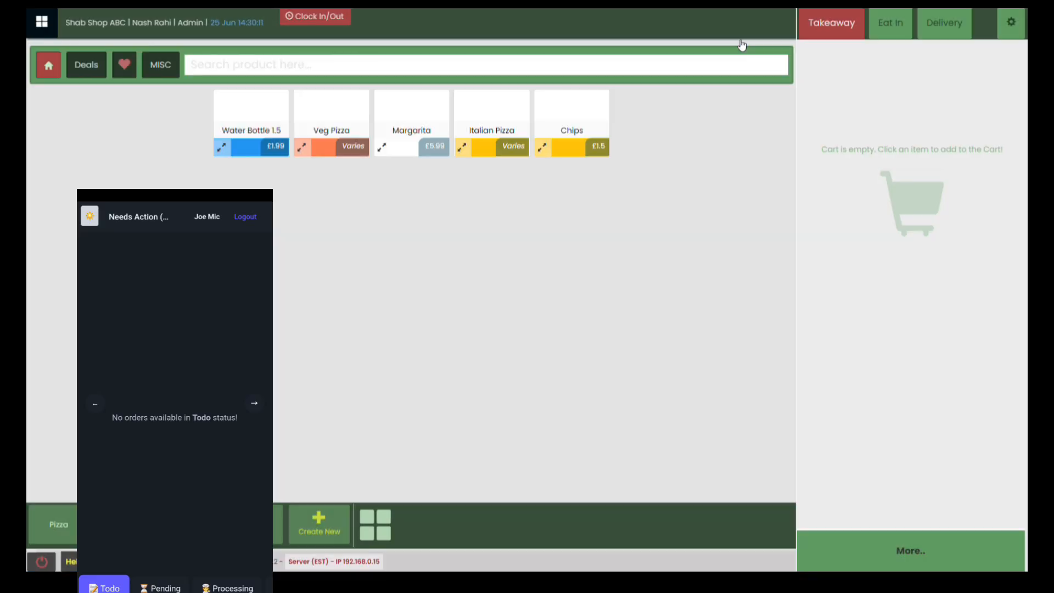
Open the orders history, set the new £5.99 Margarita order's progress to Pending, and refresh the recent orders.
{"action": "left_click", "coordinate": [38, 21]}
{"action": "left_click", "coordinate": [382, 201]}
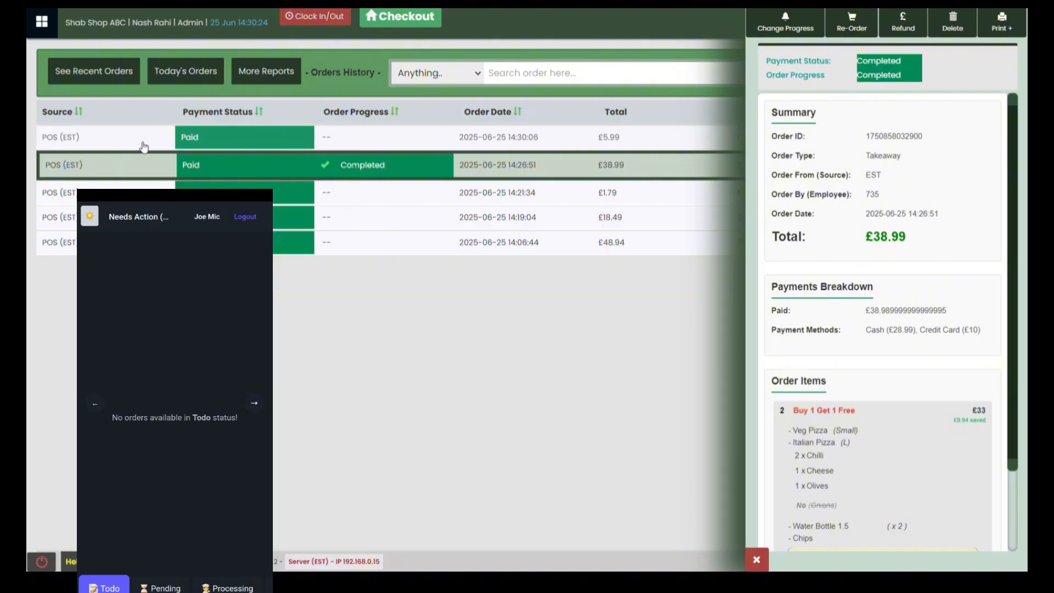
{"action": "left_click", "coordinate": [42, 21]}
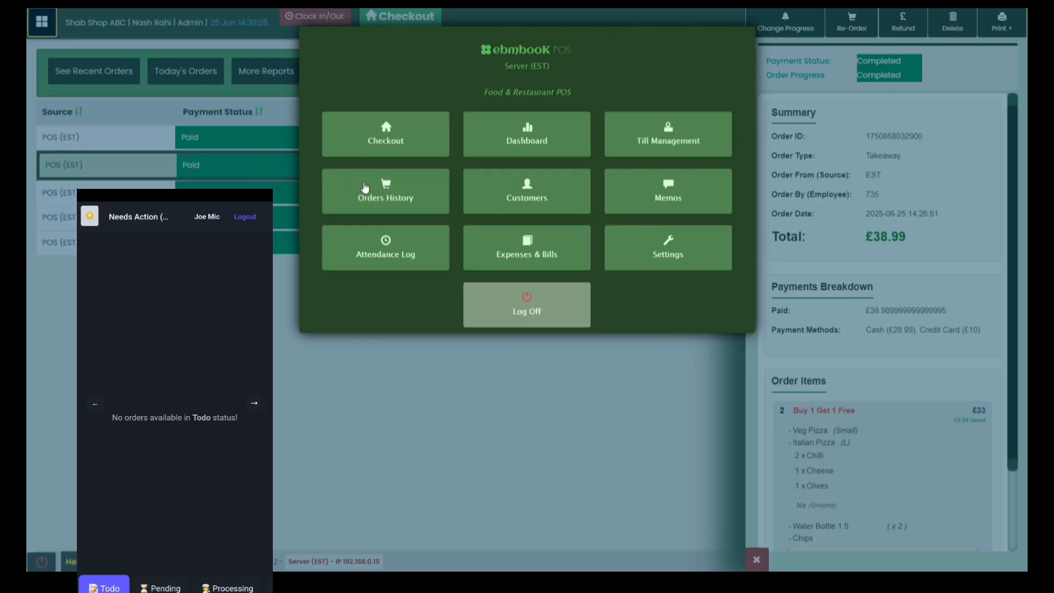
{"action": "left_click", "coordinate": [386, 192]}
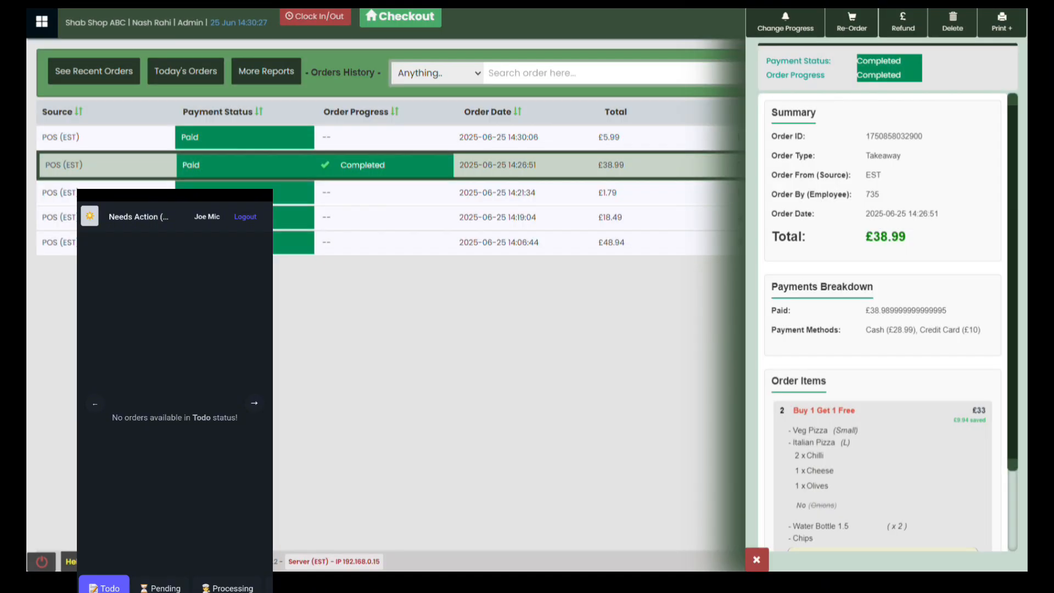
{"action": "left_click", "coordinate": [339, 142]}
{"action": "left_click", "coordinate": [780, 16]}
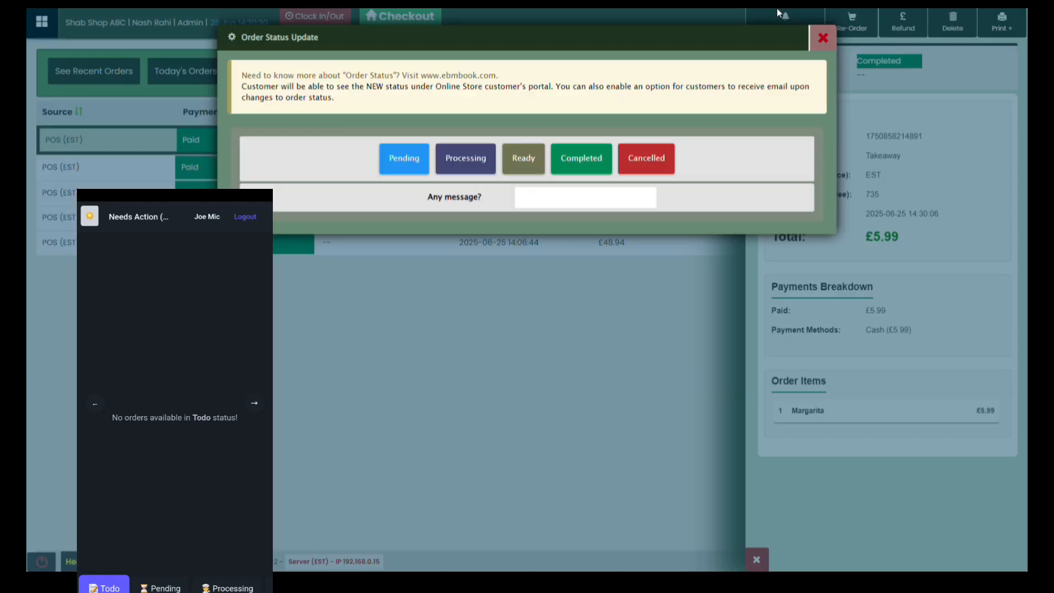
{"action": "left_click", "coordinate": [413, 166]}
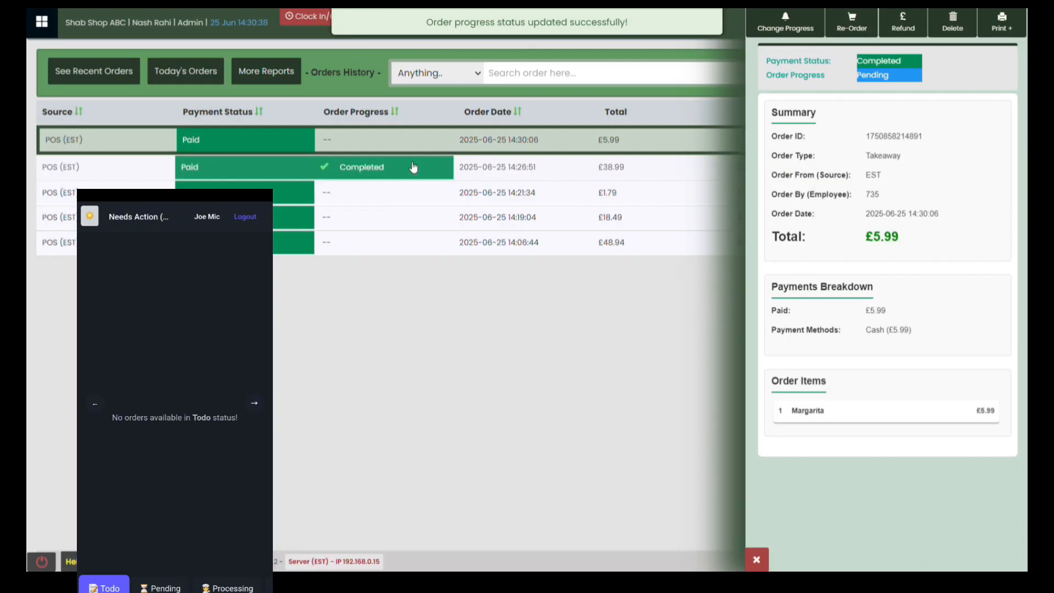
{"action": "left_click", "coordinate": [92, 71]}
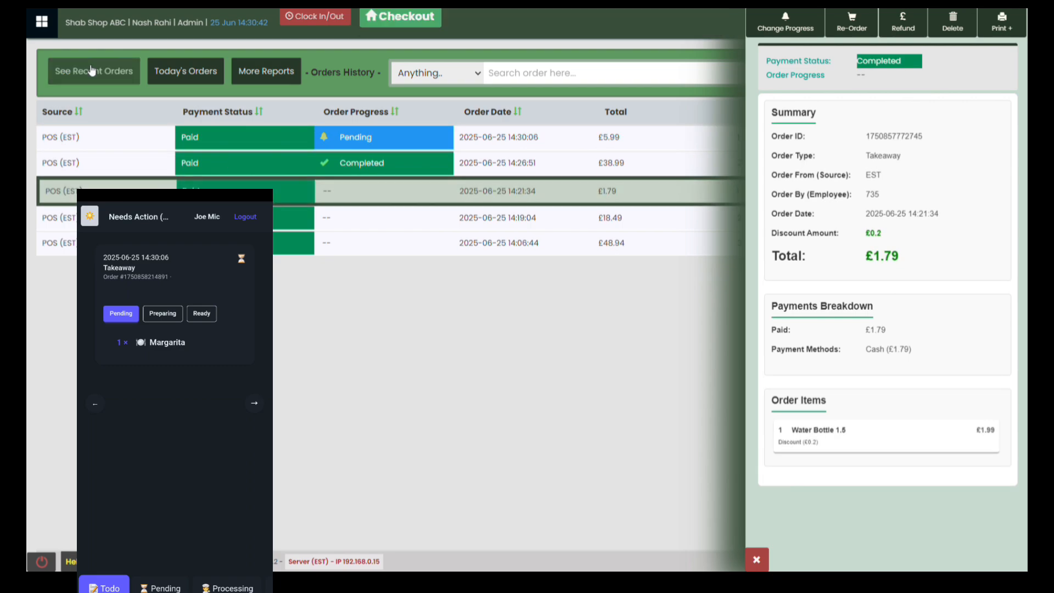
Set the order progress of the £1.79 and £18.49 takeaway orders to Pending.
{"action": "left_click", "coordinate": [783, 18]}
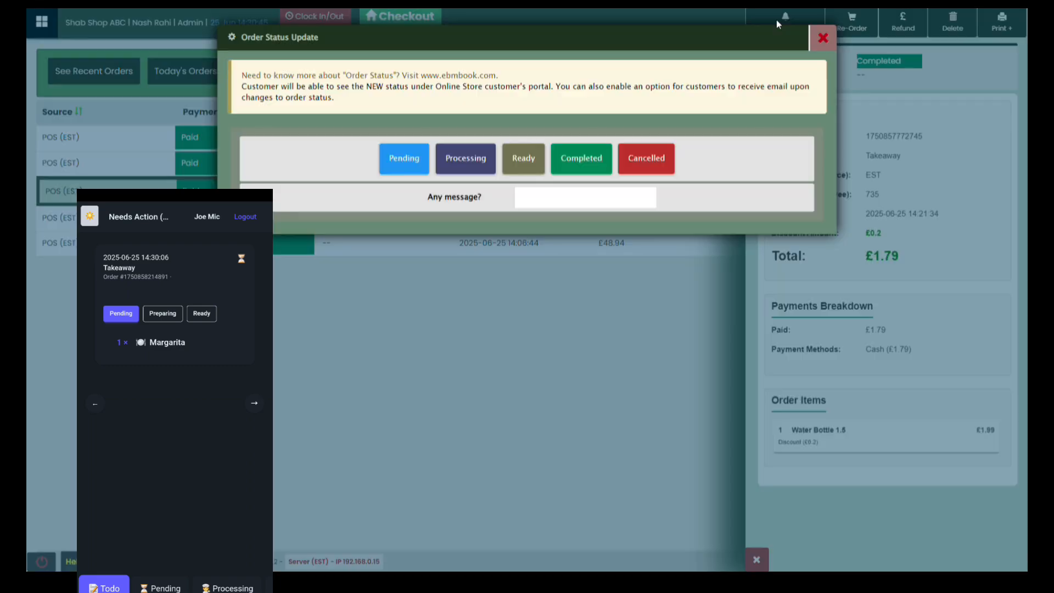
{"action": "left_click", "coordinate": [404, 158]}
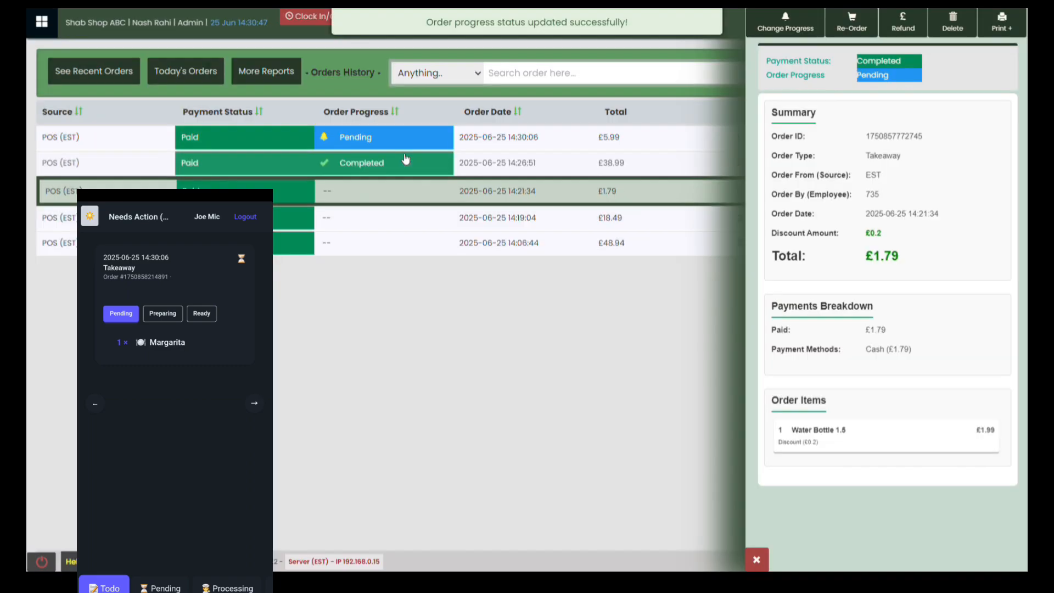
{"action": "left_click", "coordinate": [378, 222]}
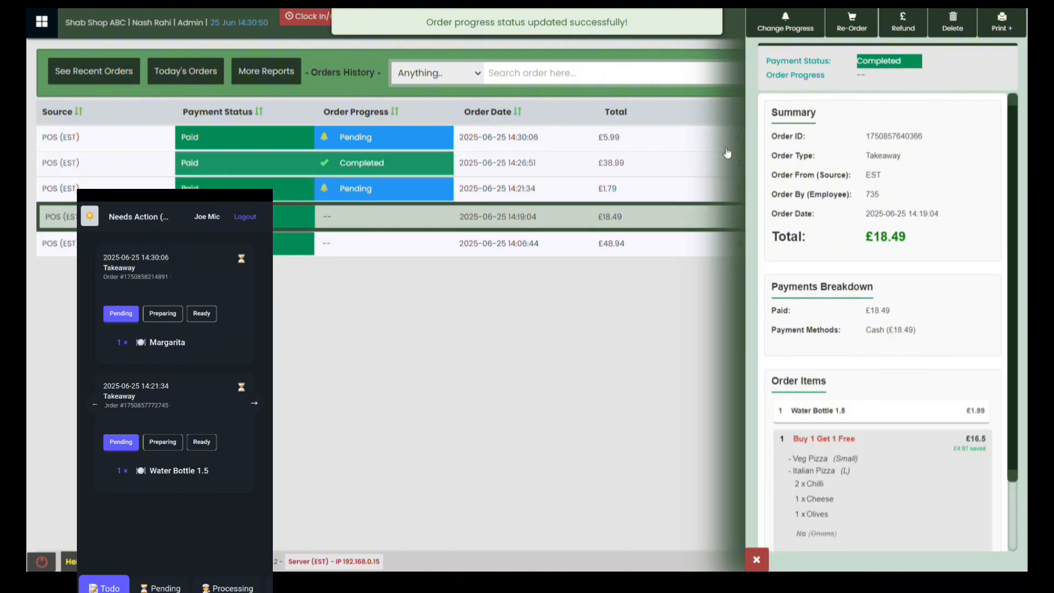
{"action": "left_click", "coordinate": [774, 22]}
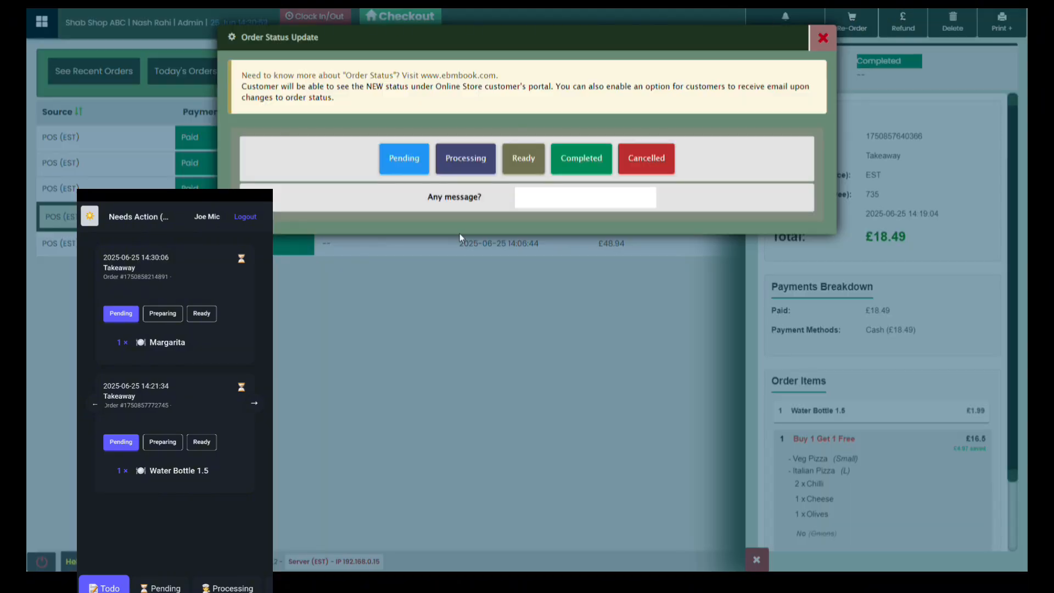
{"action": "left_click", "coordinate": [411, 164]}
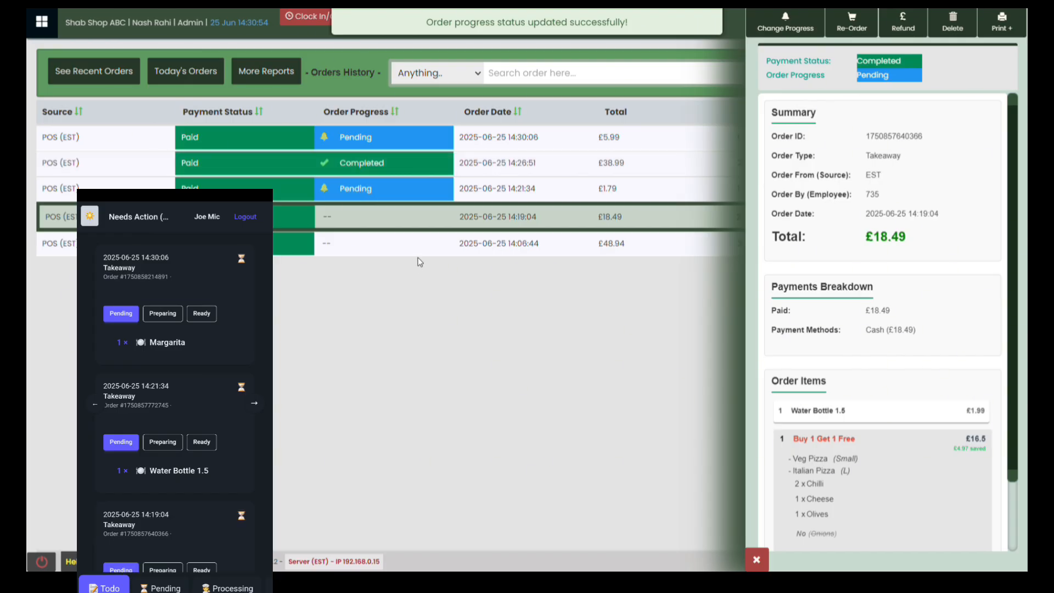
Set the order progress of the oldest takeaway order, placed at 14:06:44, to Processing.
{"action": "left_click", "coordinate": [396, 251]}
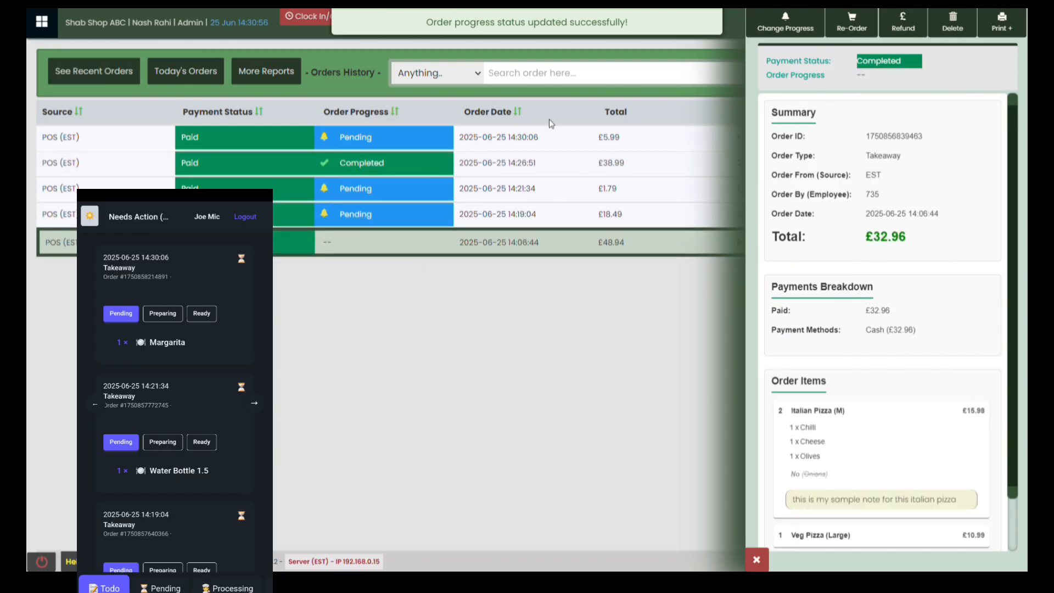
{"action": "left_click", "coordinate": [782, 16]}
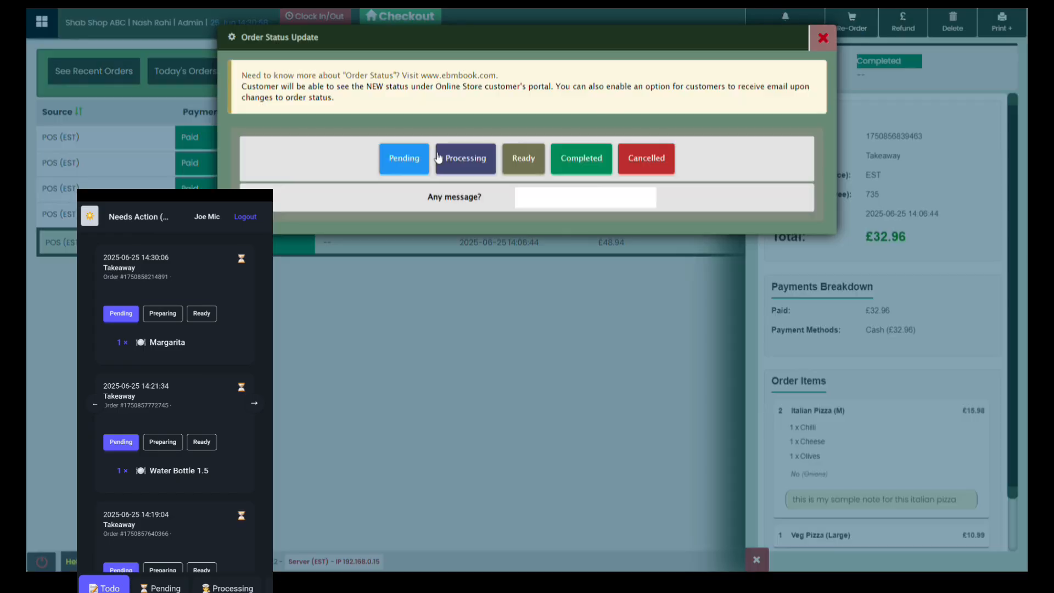
{"action": "left_click", "coordinate": [467, 158]}
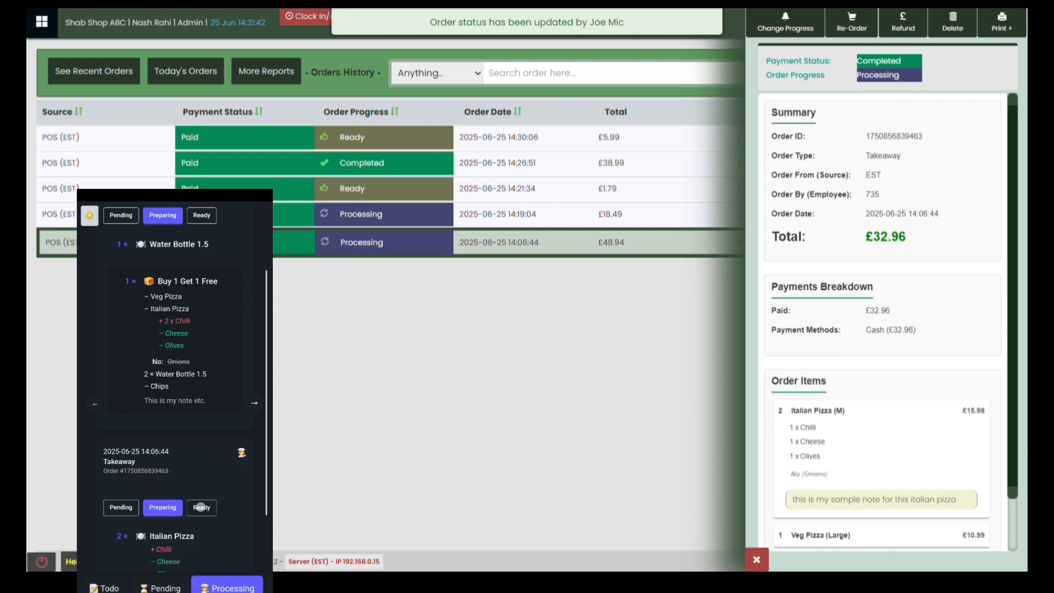
Refresh the recent orders, mark the 14:19:04 order as Ready on the kitchen display, and review the display's ready orders.
{"action": "left_click", "coordinate": [111, 77]}
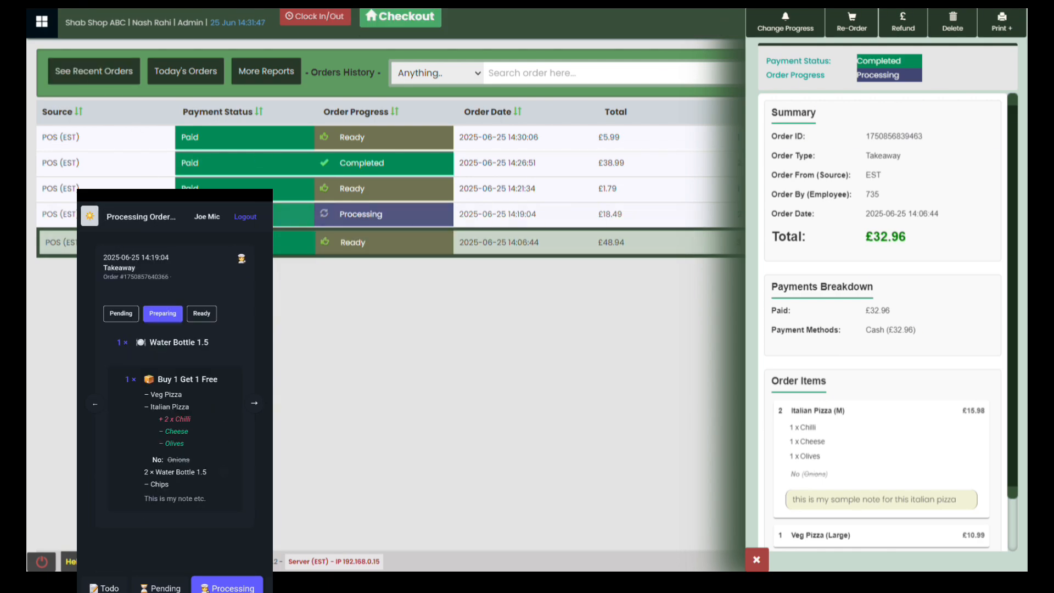
{"action": "left_click", "coordinate": [201, 314]}
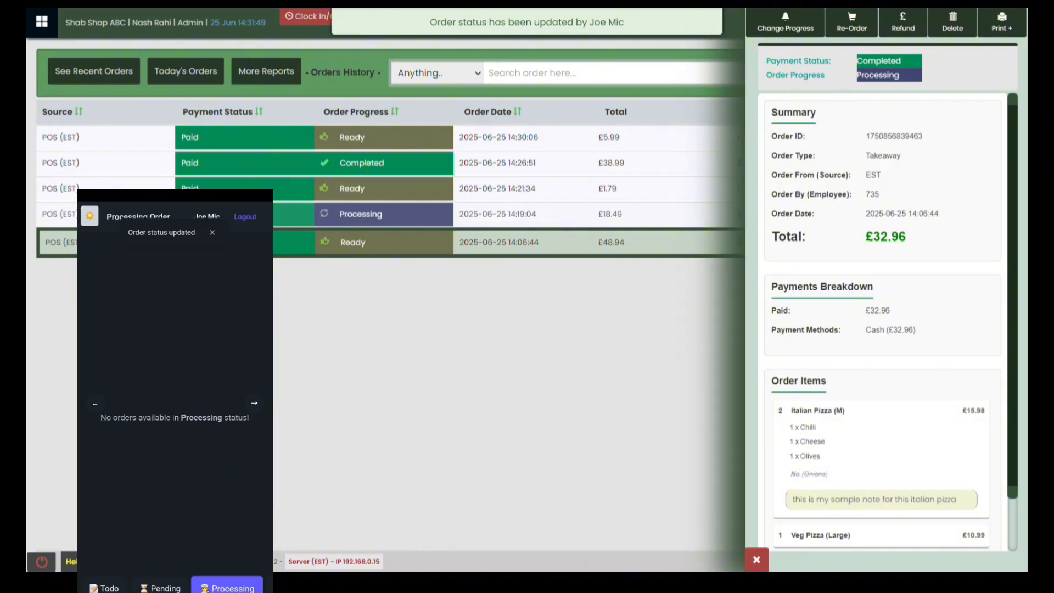
{"action": "left_click", "coordinate": [254, 403]}
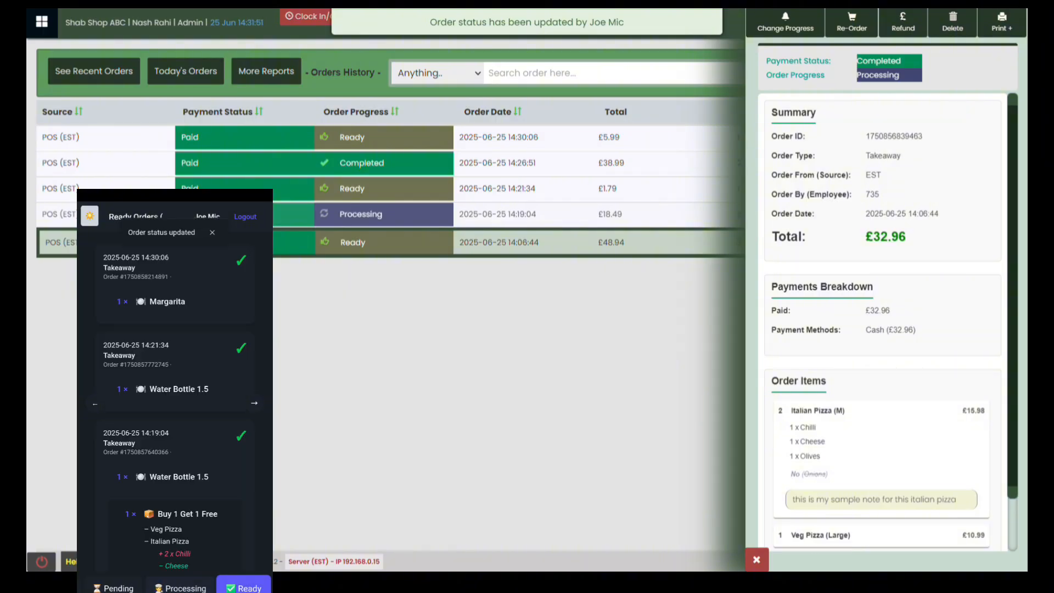
{"action": "scroll", "coordinate": [240, 478], "scroll_direction": "down", "scroll_amount": 1}
{"action": "scroll", "coordinate": [239, 479], "scroll_direction": "down", "scroll_amount": 5}
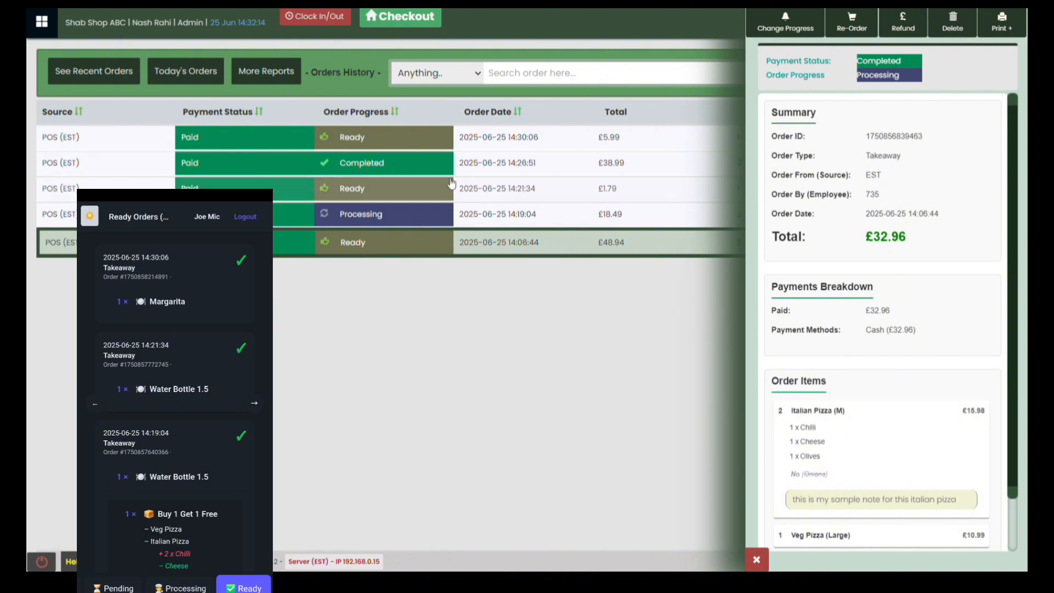
Set the order progress of the £5.99 Margarita order to Cancelled.
{"action": "left_click", "coordinate": [553, 141]}
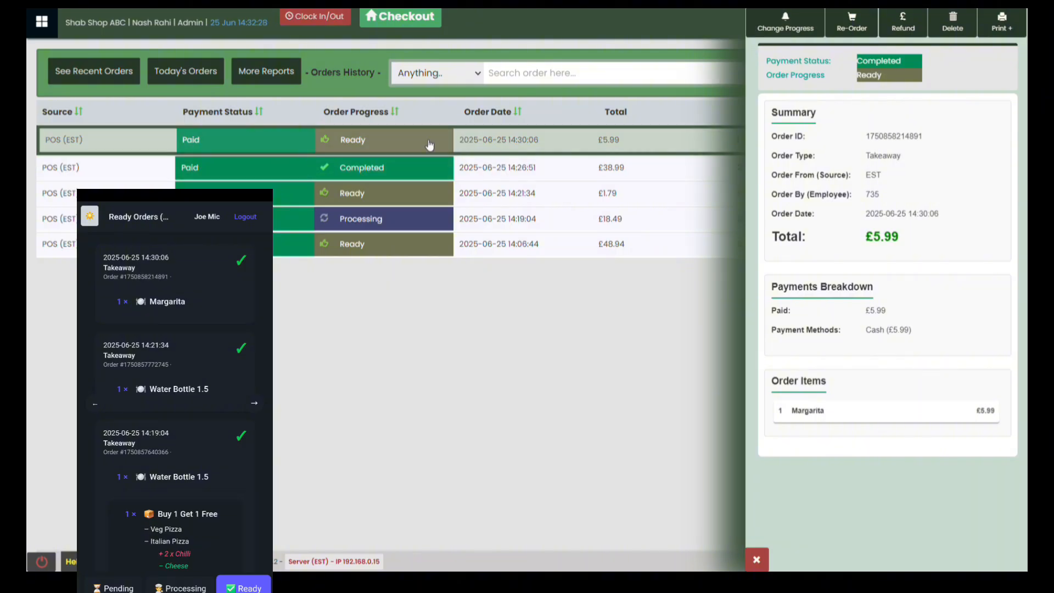
{"action": "left_click", "coordinate": [785, 22]}
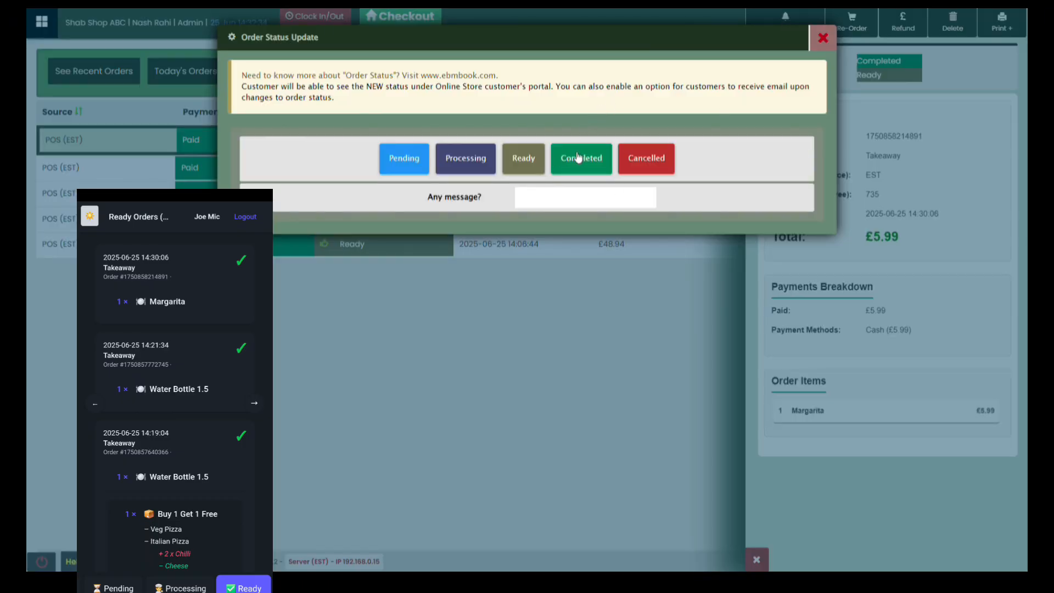
{"action": "left_click", "coordinate": [823, 38]}
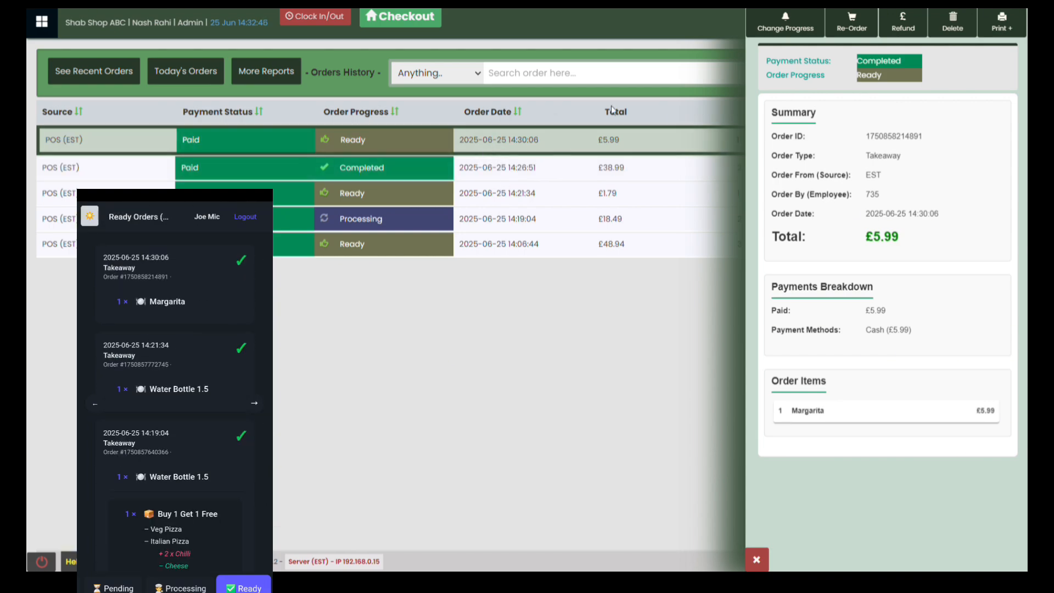
{"action": "left_click", "coordinate": [806, 21]}
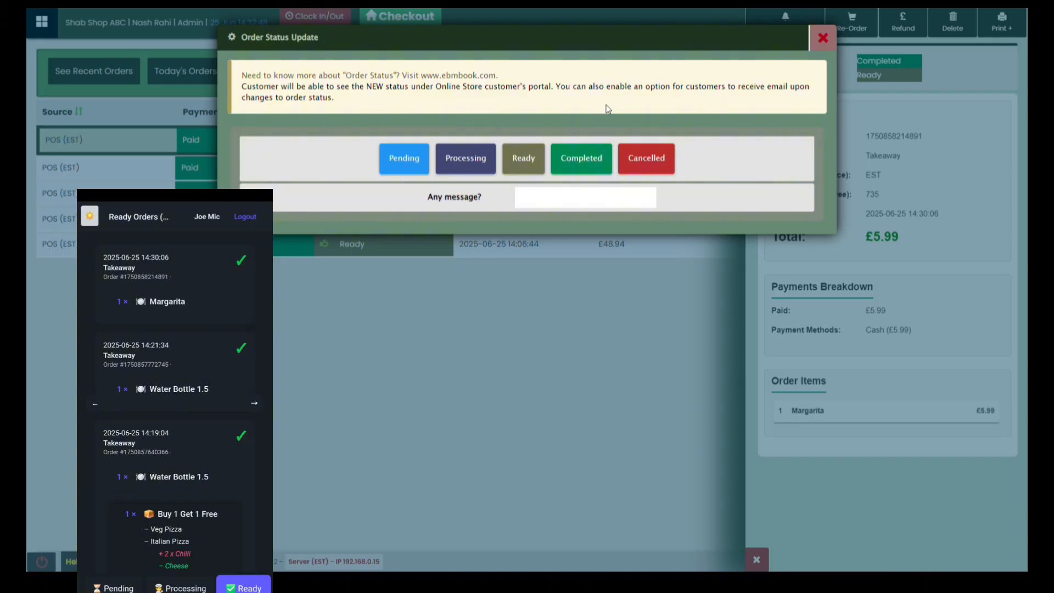
{"action": "left_click", "coordinate": [657, 161]}
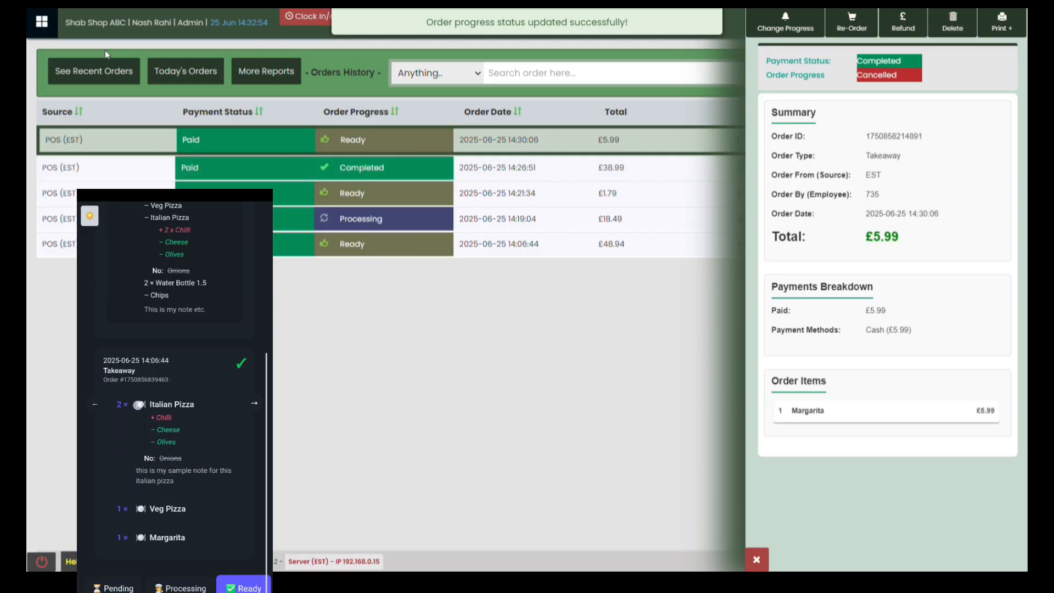
Refresh the recent orders and set the order progress of the £1.79 and £18.49 takeaway orders to Completed.
{"action": "left_click", "coordinate": [87, 77]}
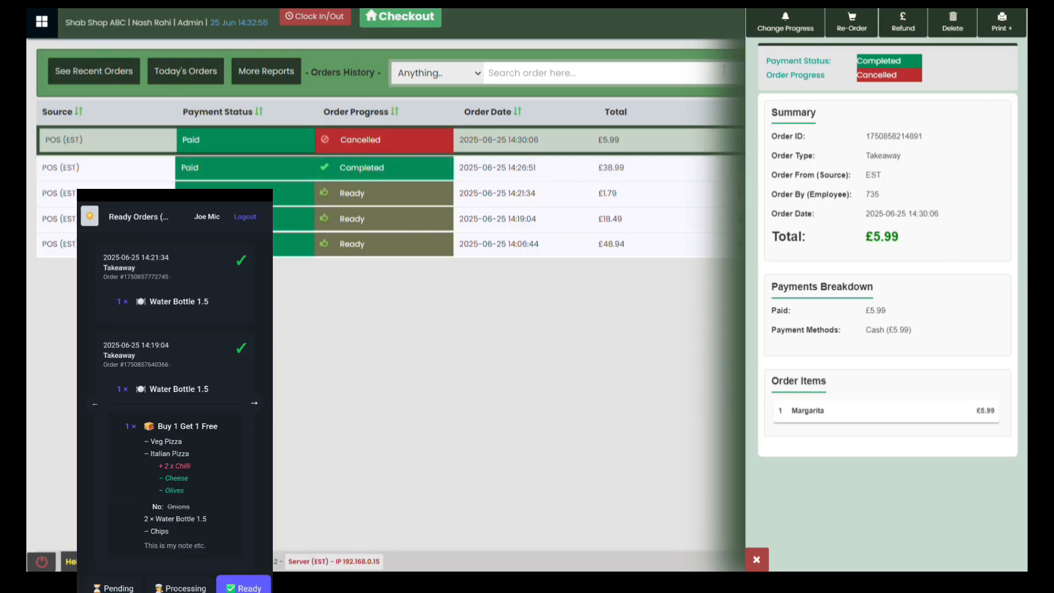
{"action": "left_click", "coordinate": [511, 191]}
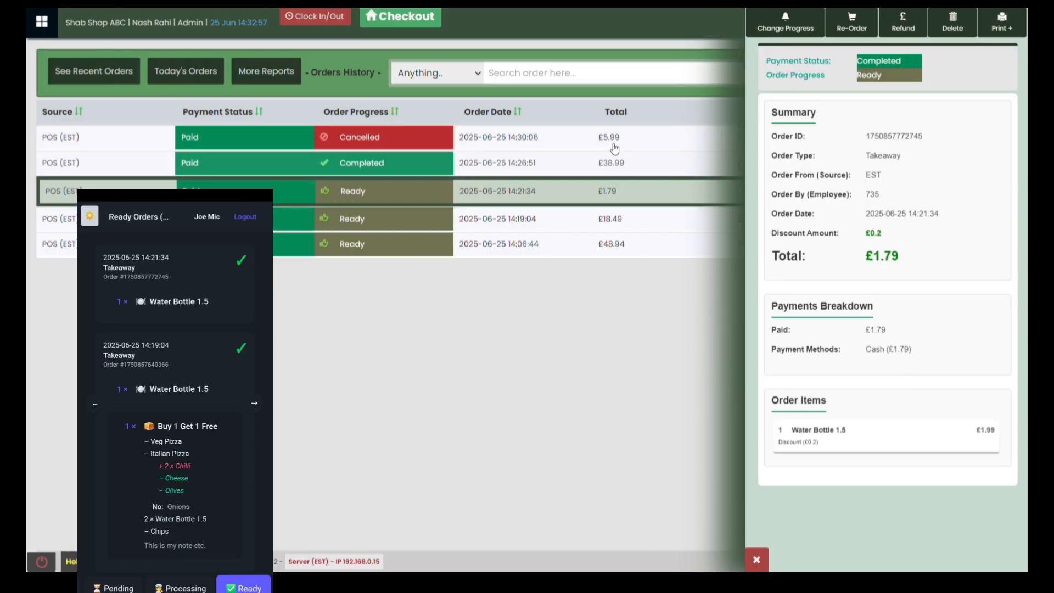
{"action": "left_click", "coordinate": [785, 22]}
{"action": "left_click", "coordinate": [593, 176]}
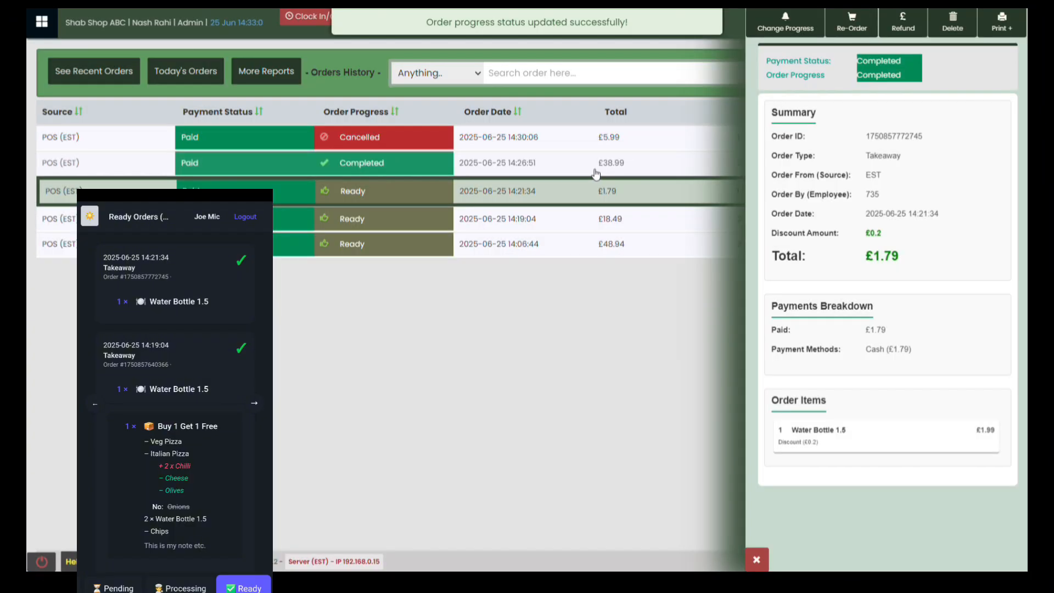
{"action": "left_click", "coordinate": [471, 220]}
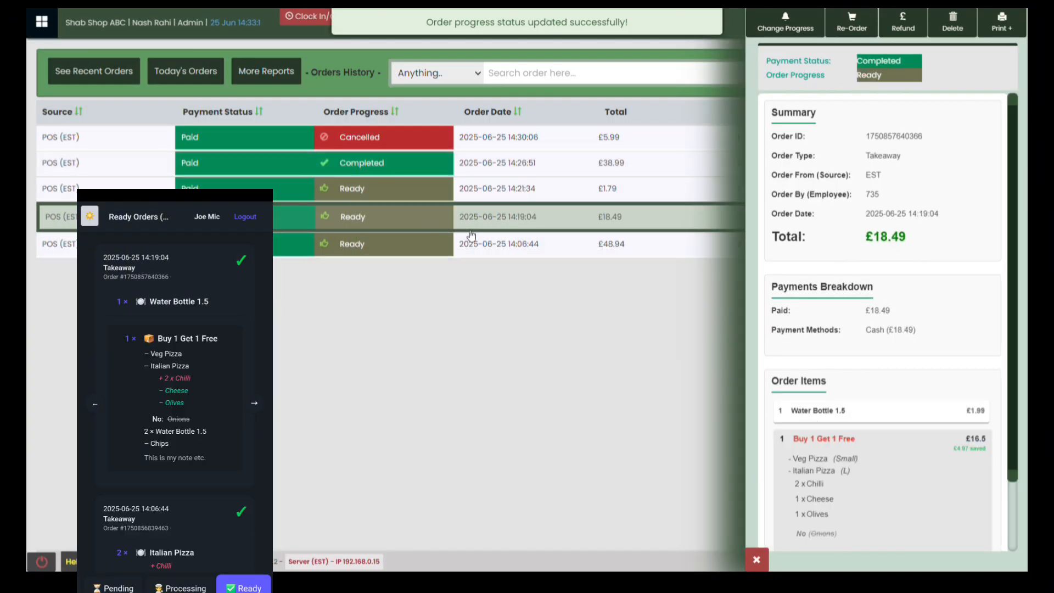
{"action": "left_click", "coordinate": [807, 23]}
{"action": "left_click", "coordinate": [600, 165]}
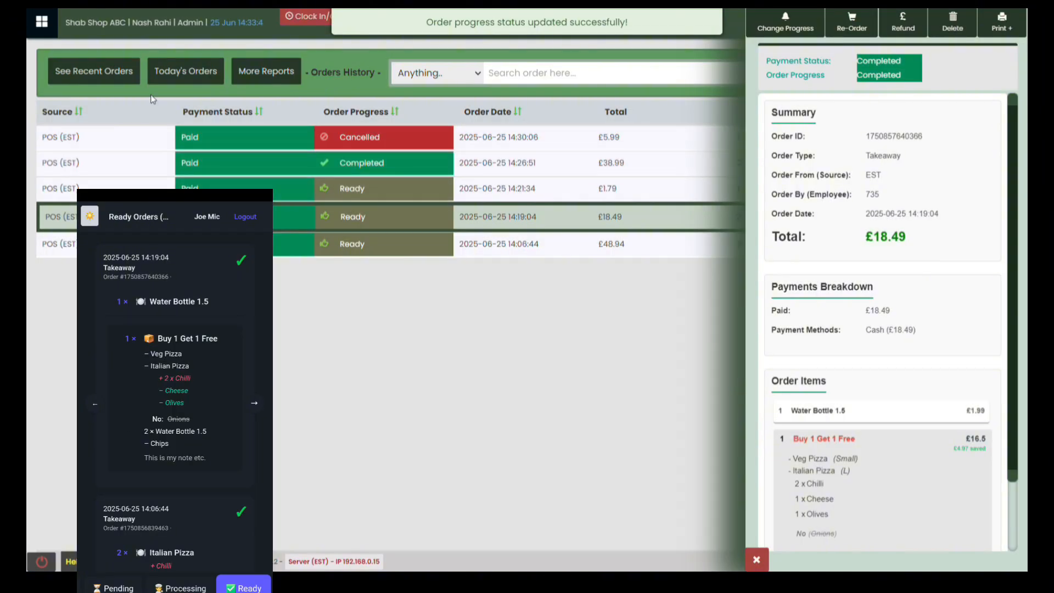
{"action": "left_click", "coordinate": [115, 74]}
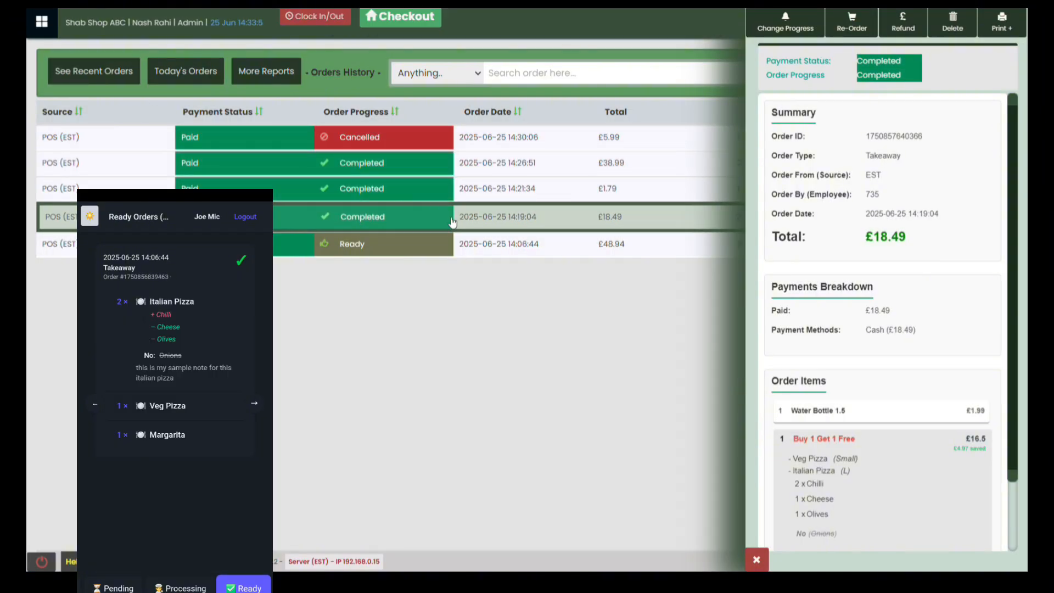
Set the order progress of the oldest takeaway order, placed at 14:06:44, to Completed.
{"action": "left_click", "coordinate": [541, 247]}
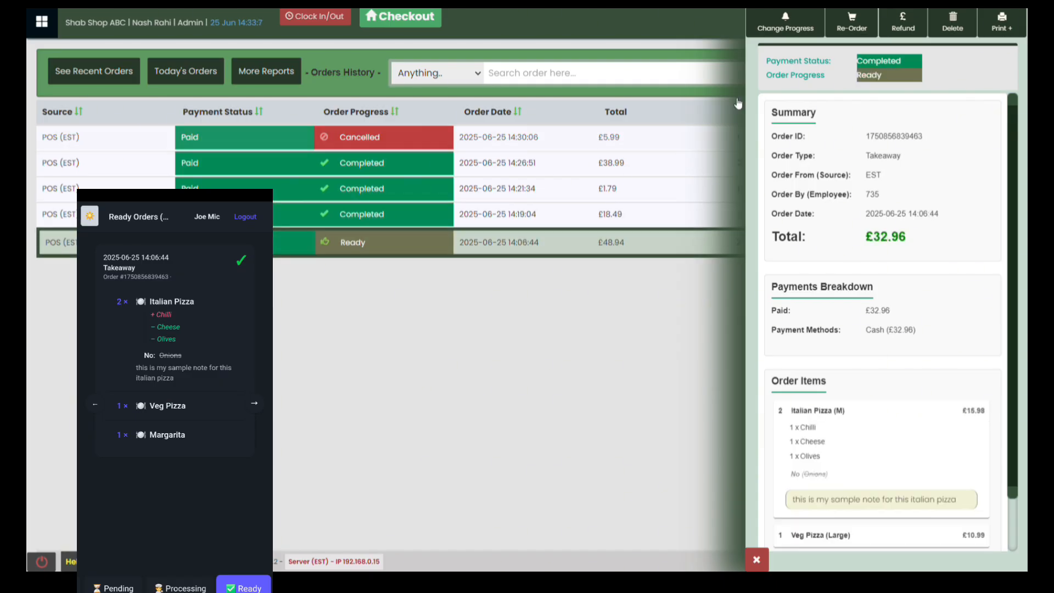
{"action": "left_click", "coordinate": [787, 31]}
{"action": "left_click", "coordinate": [592, 160]}
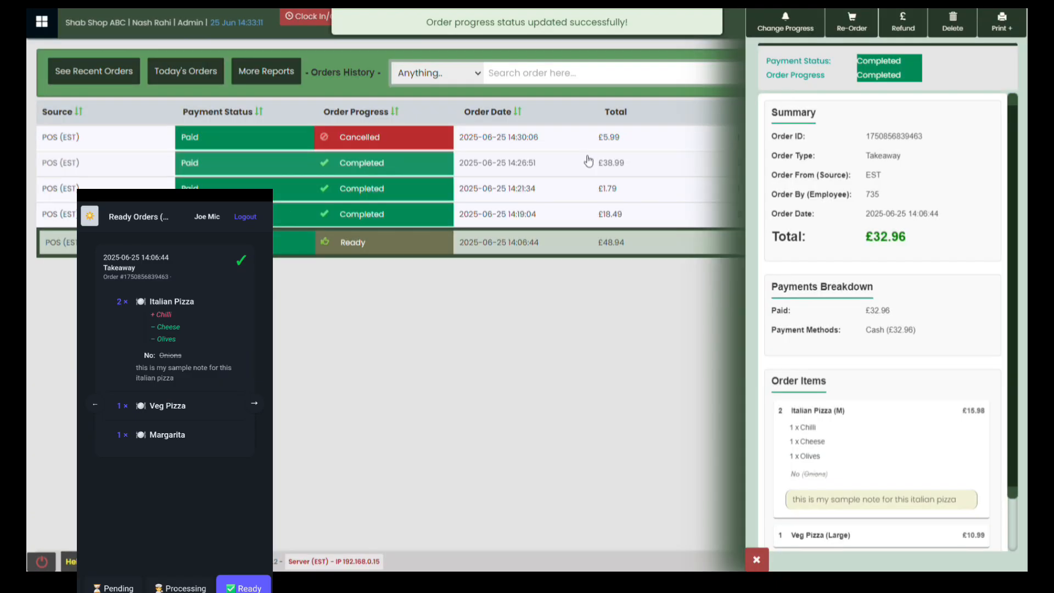